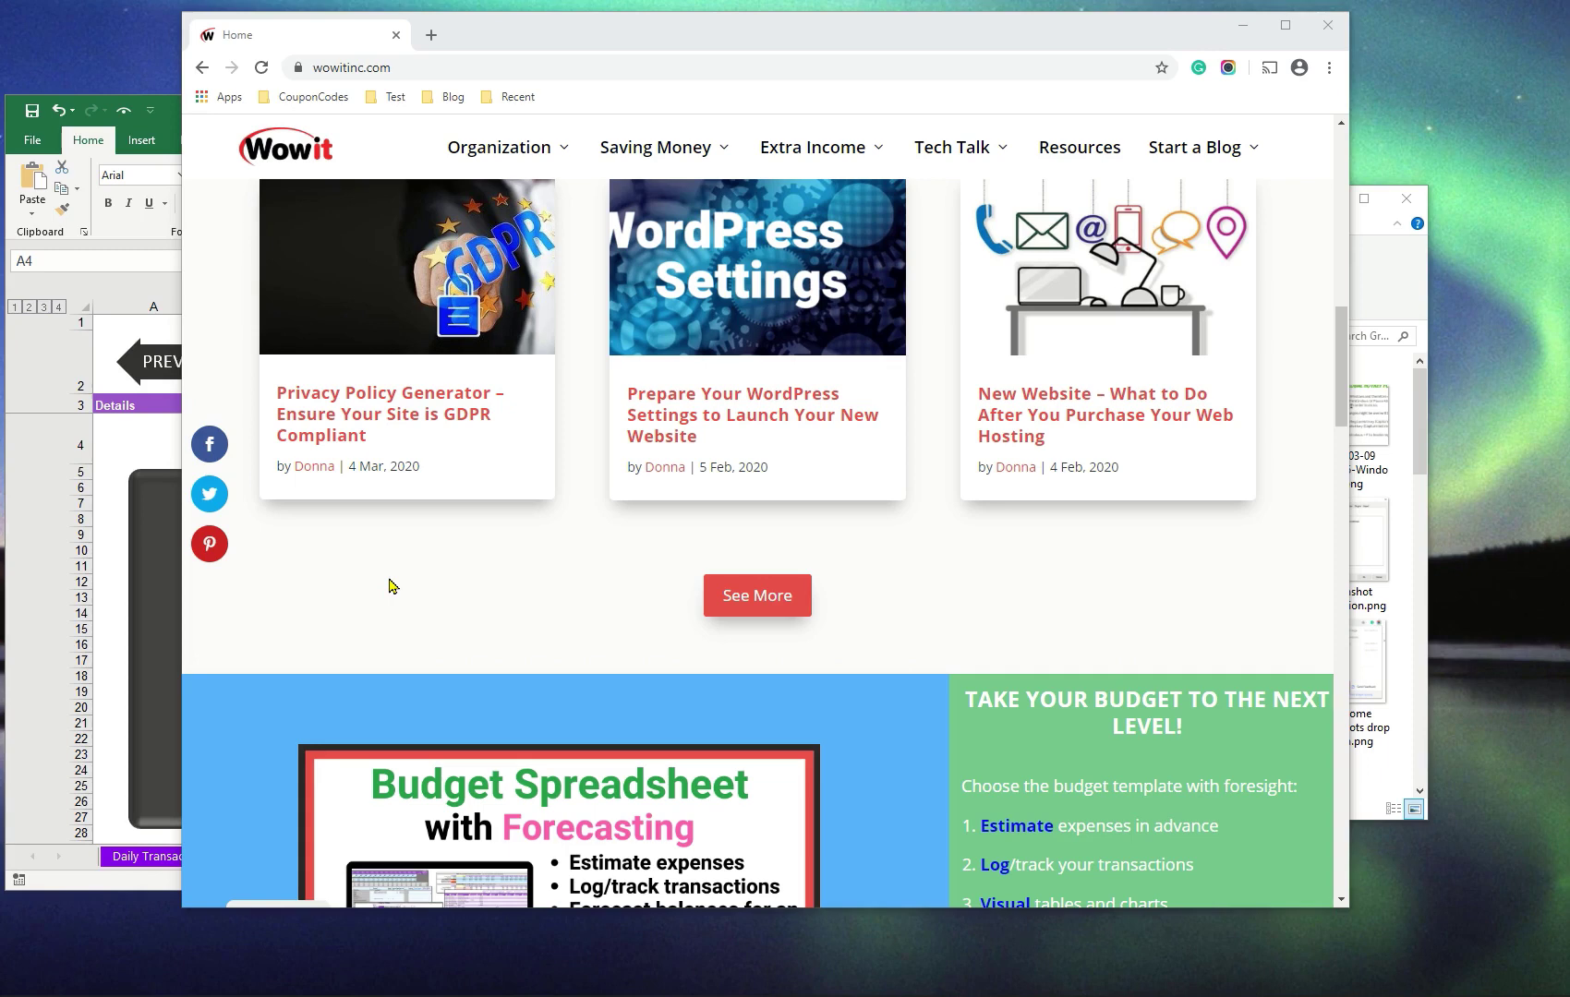
Capture the web page area from the site header to the budget section into the Greenshot image editor and enlarge the editor window
key(Print)
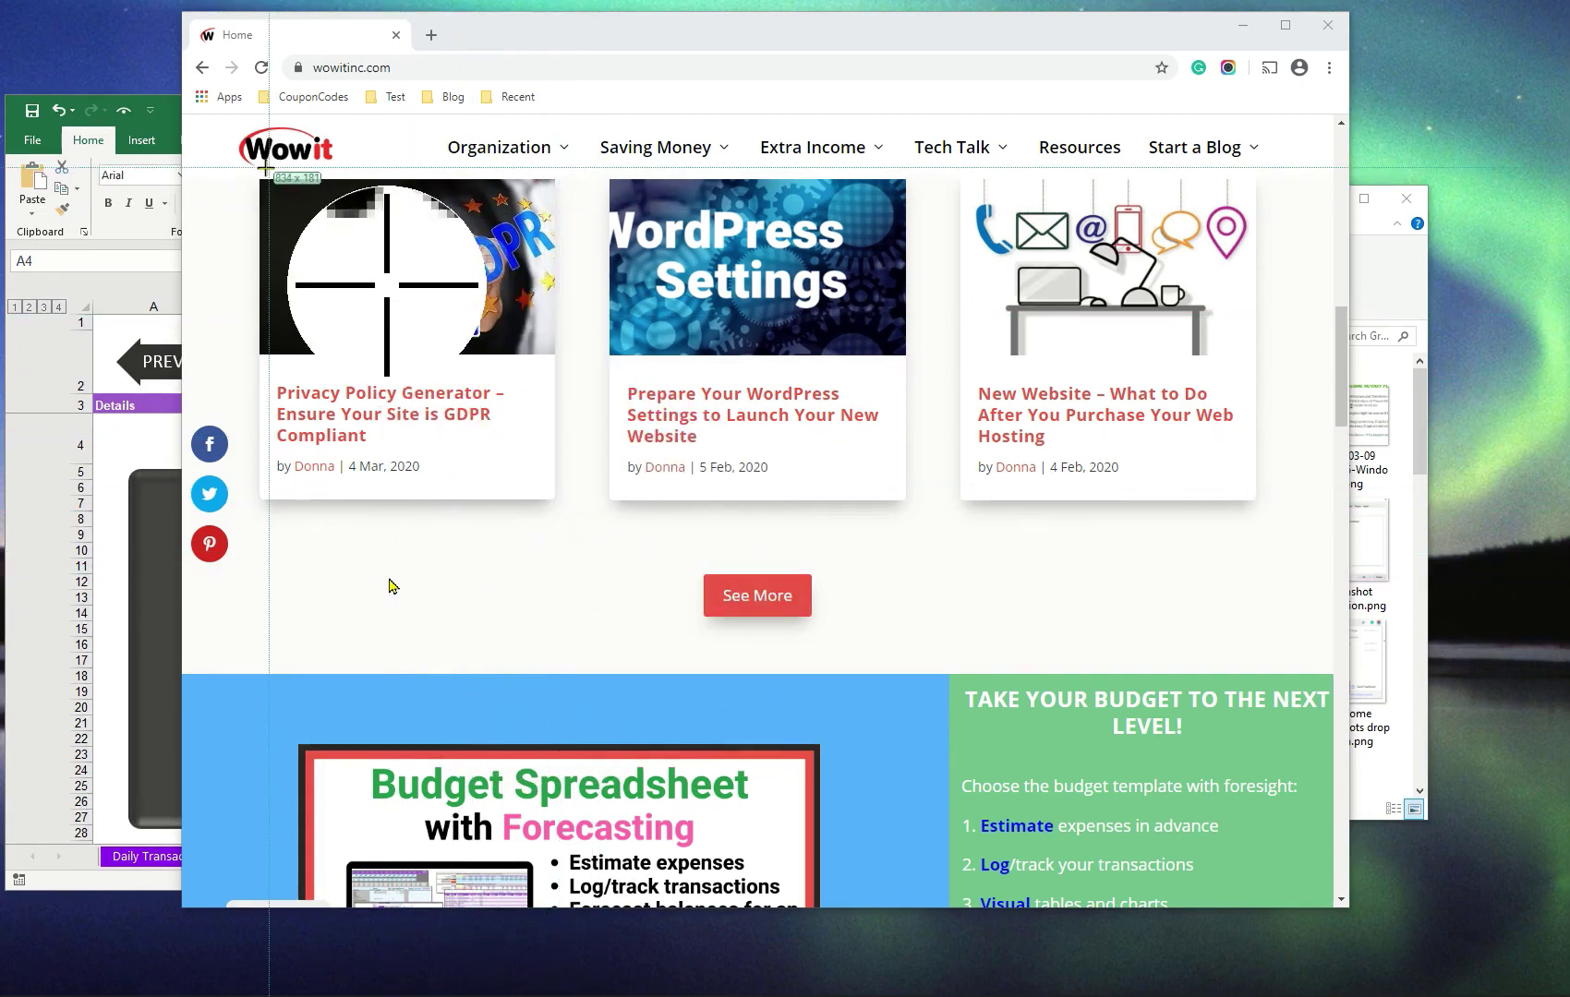
drag(230, 151, 1310, 864)
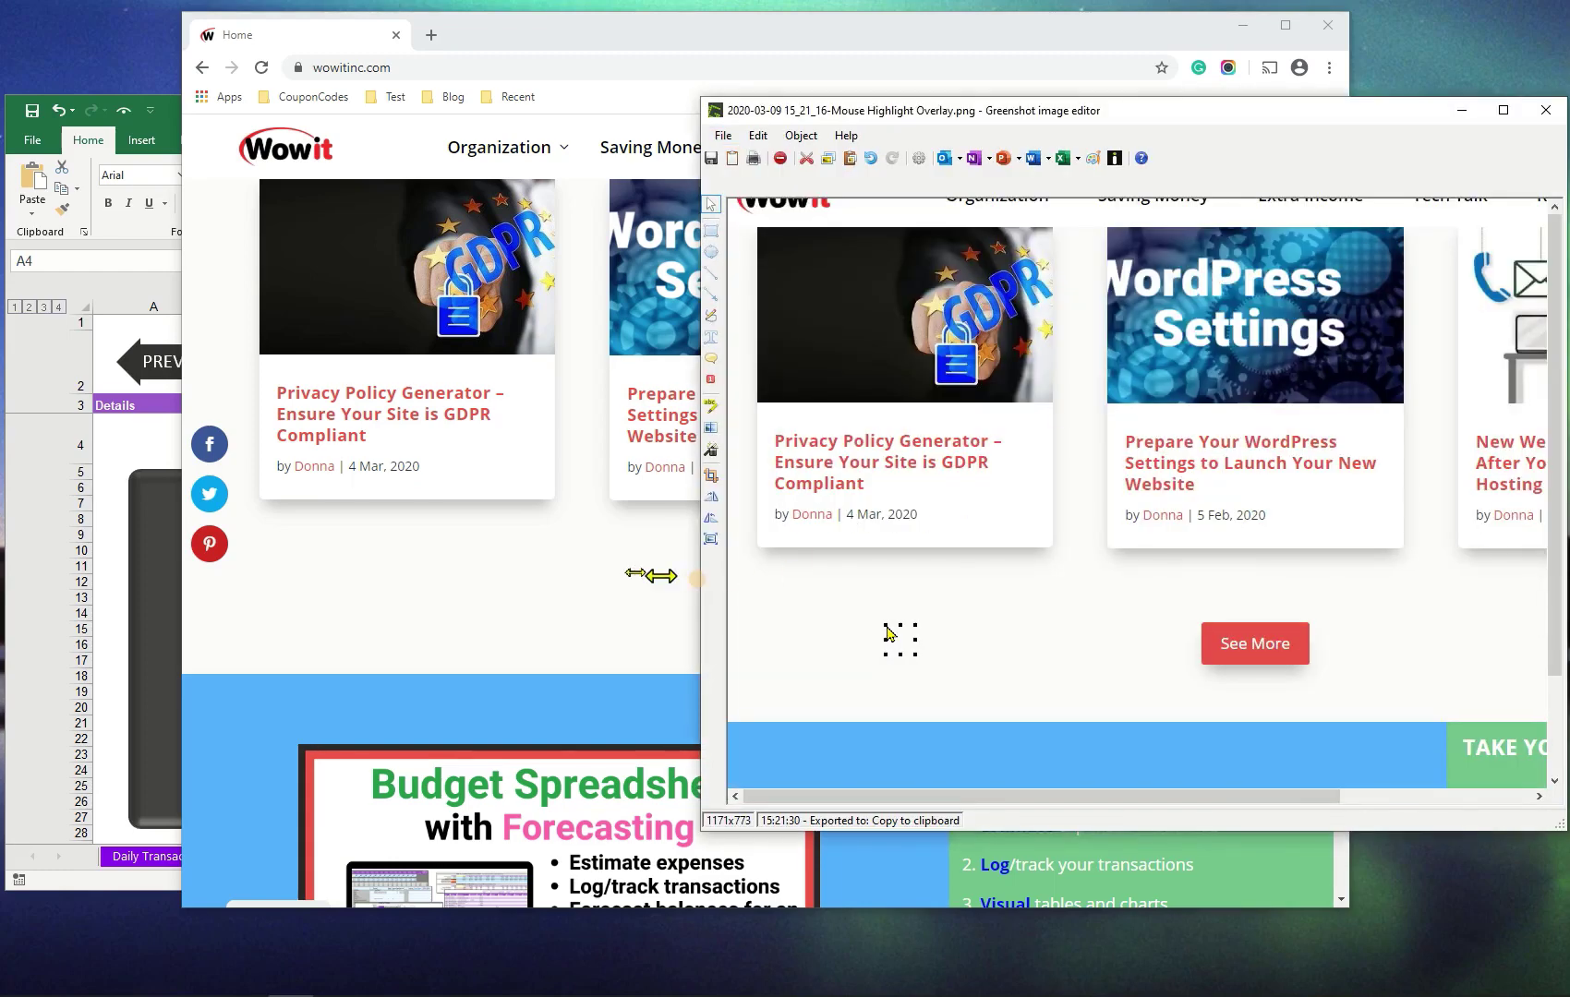
drag(661, 575, 184, 573)
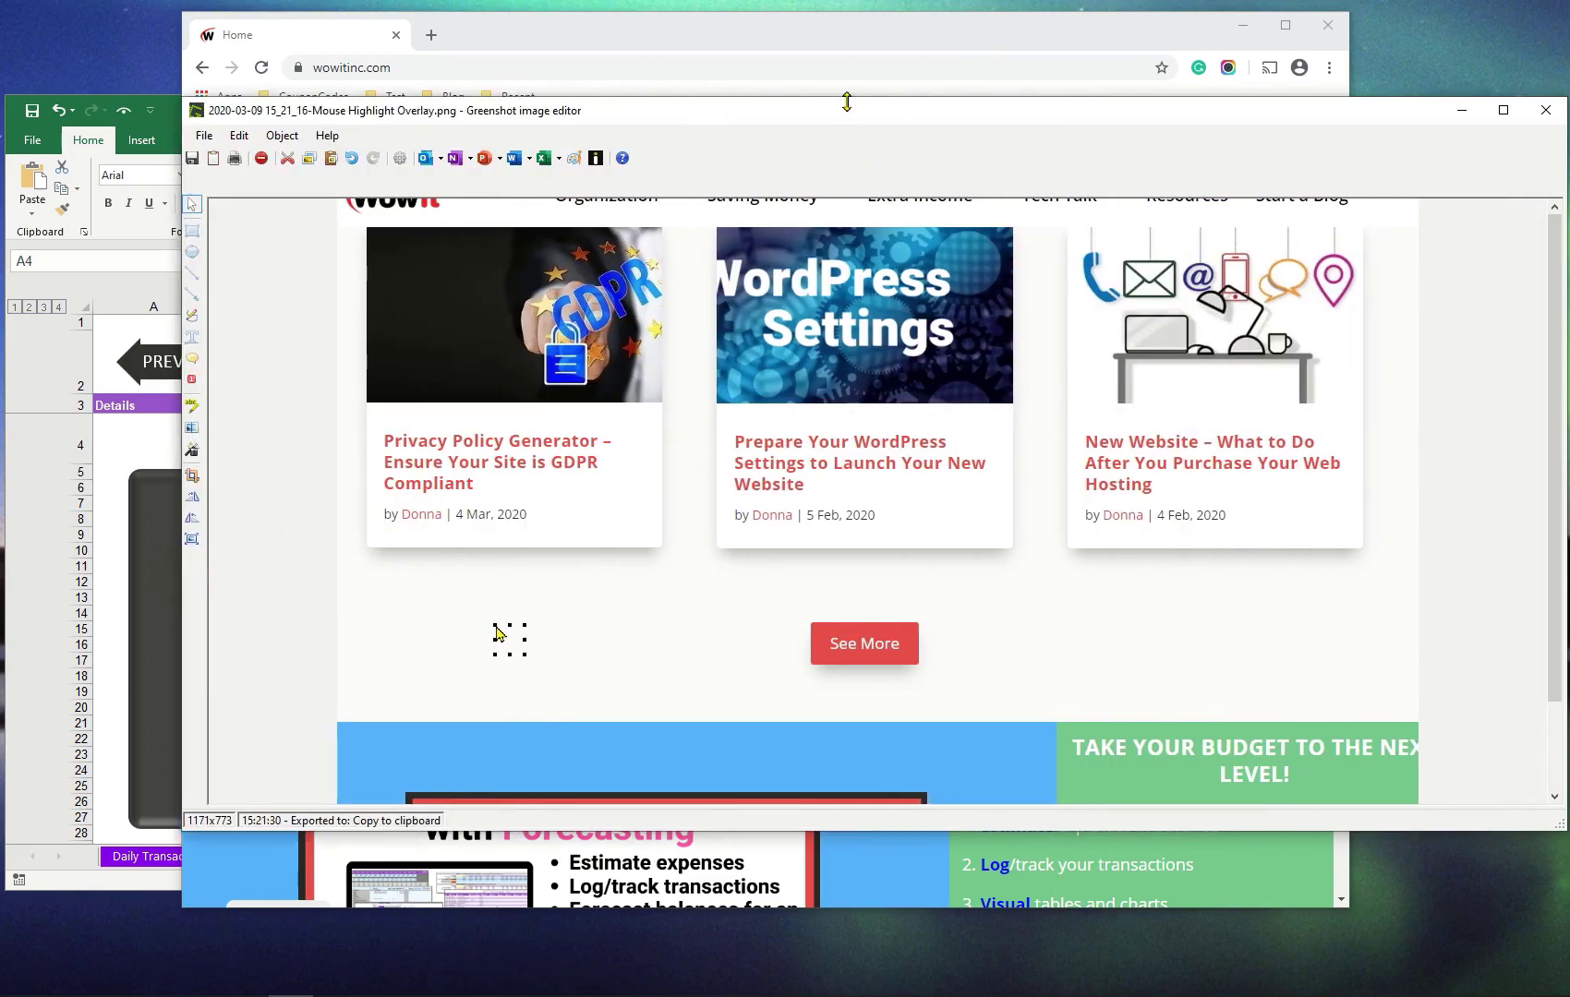
drag(848, 96, 863, 7)
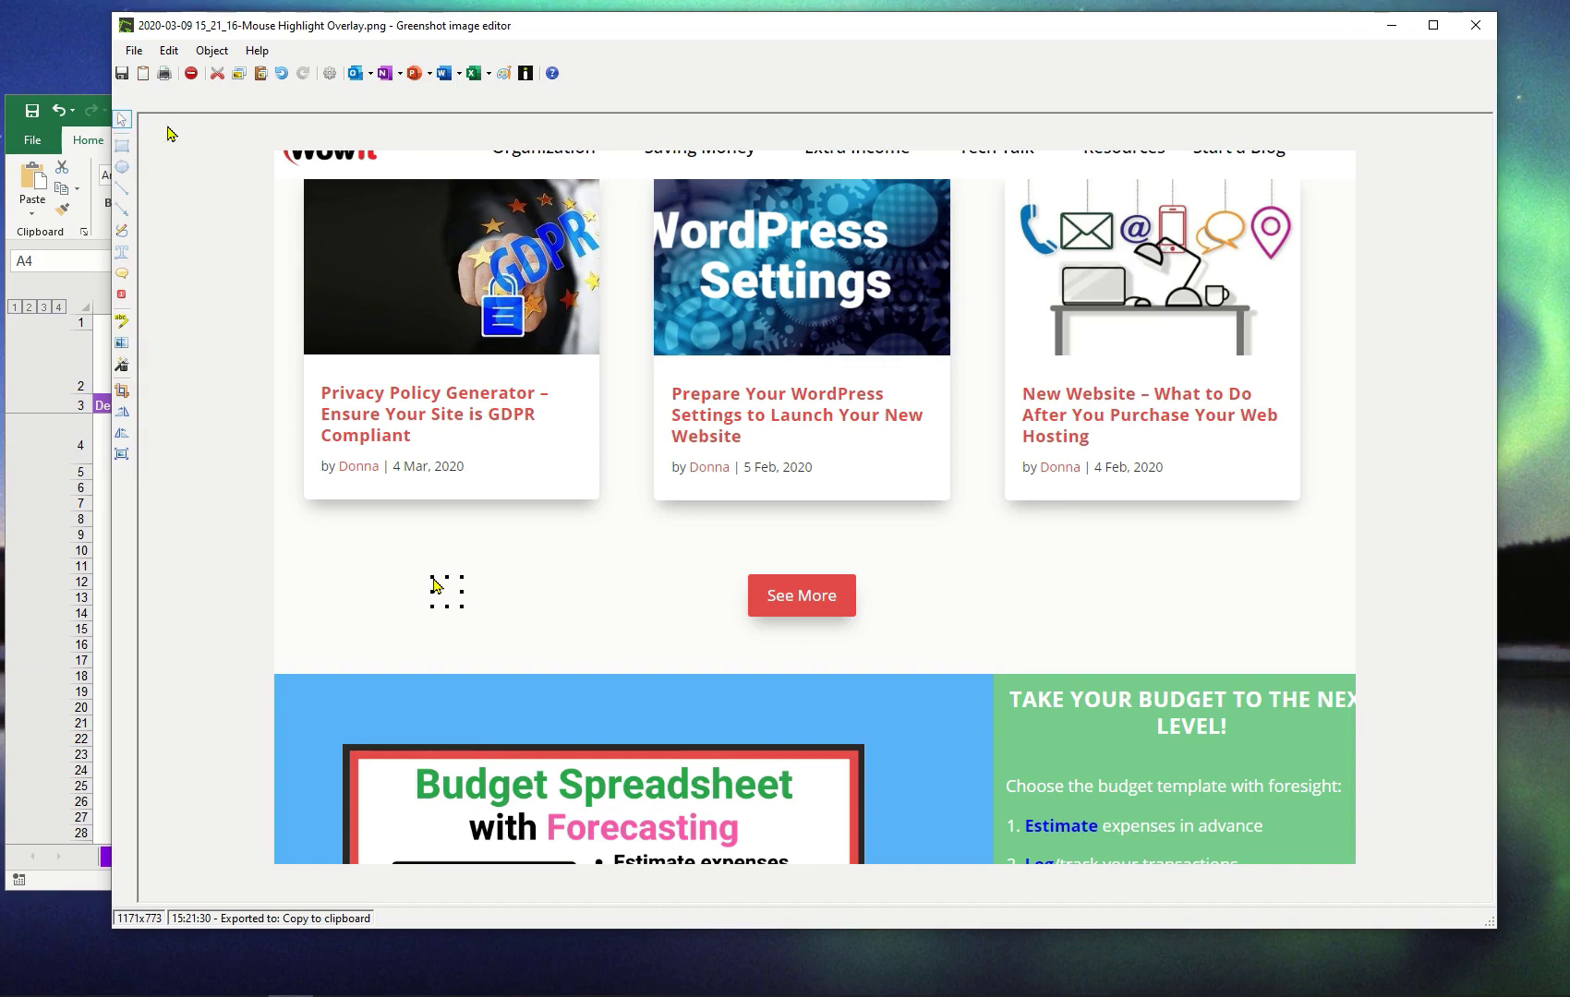
Draw a red rectangle in the empty area below the Privacy Policy Generator article card
click(124, 146)
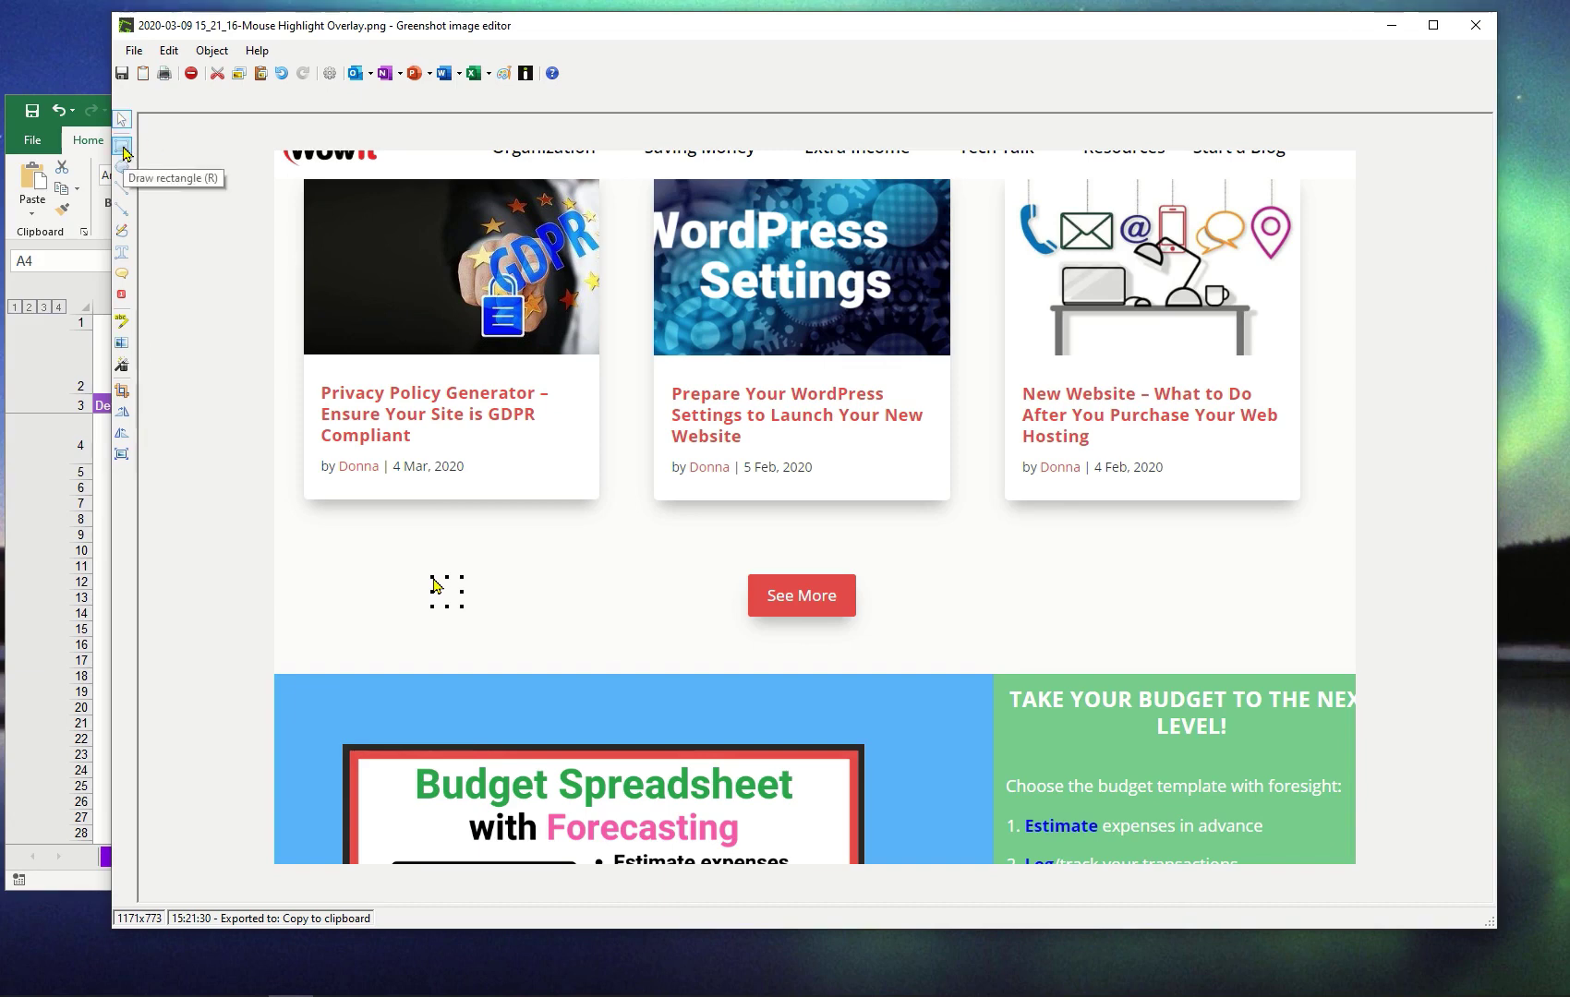
click(126, 148)
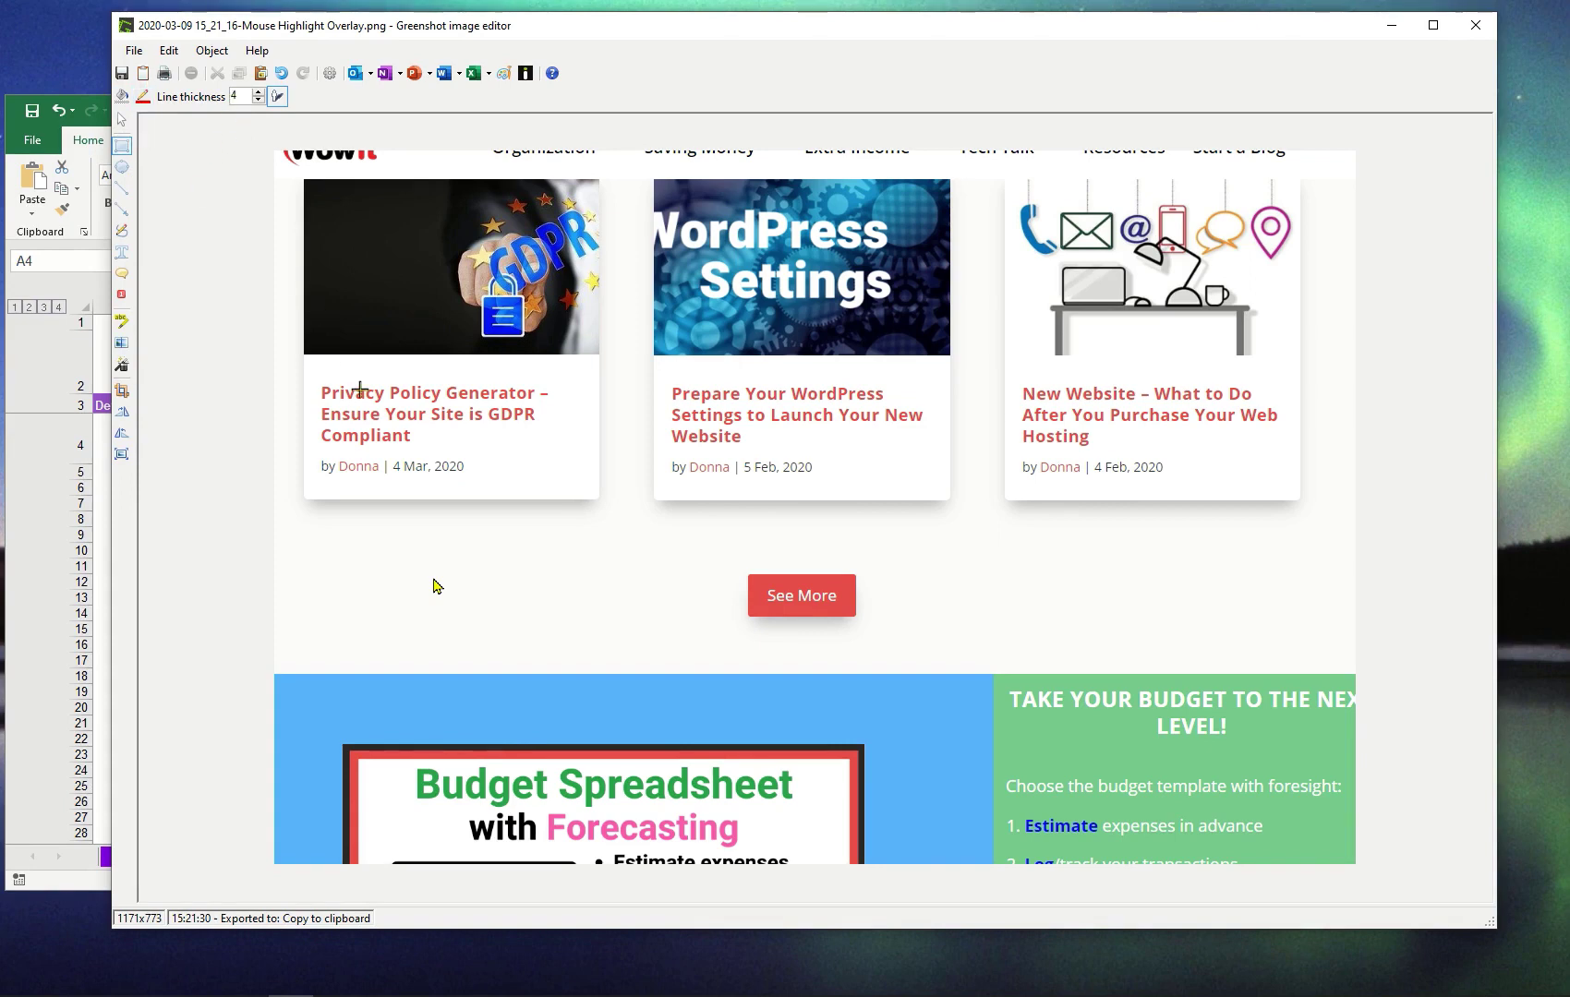
drag(292, 516, 569, 625)
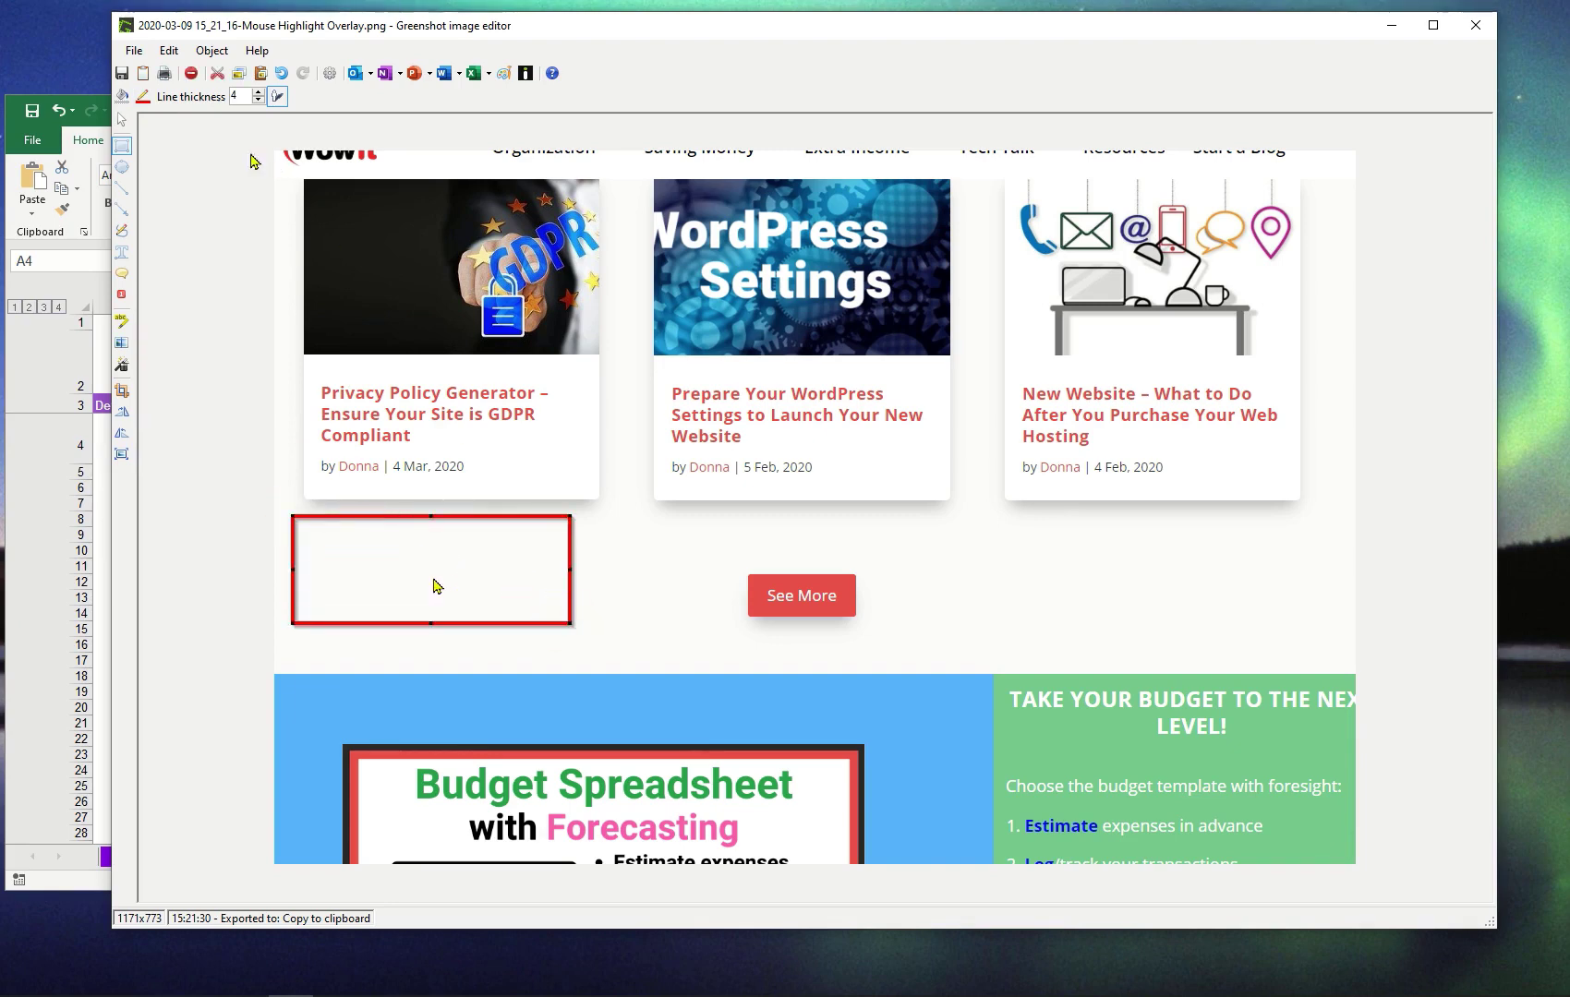
Draw a red ellipse around the "Budget Spreadsheet with Forecasting" heading and a straight line across the GDPR image
click(122, 171)
drag(420, 746, 832, 856)
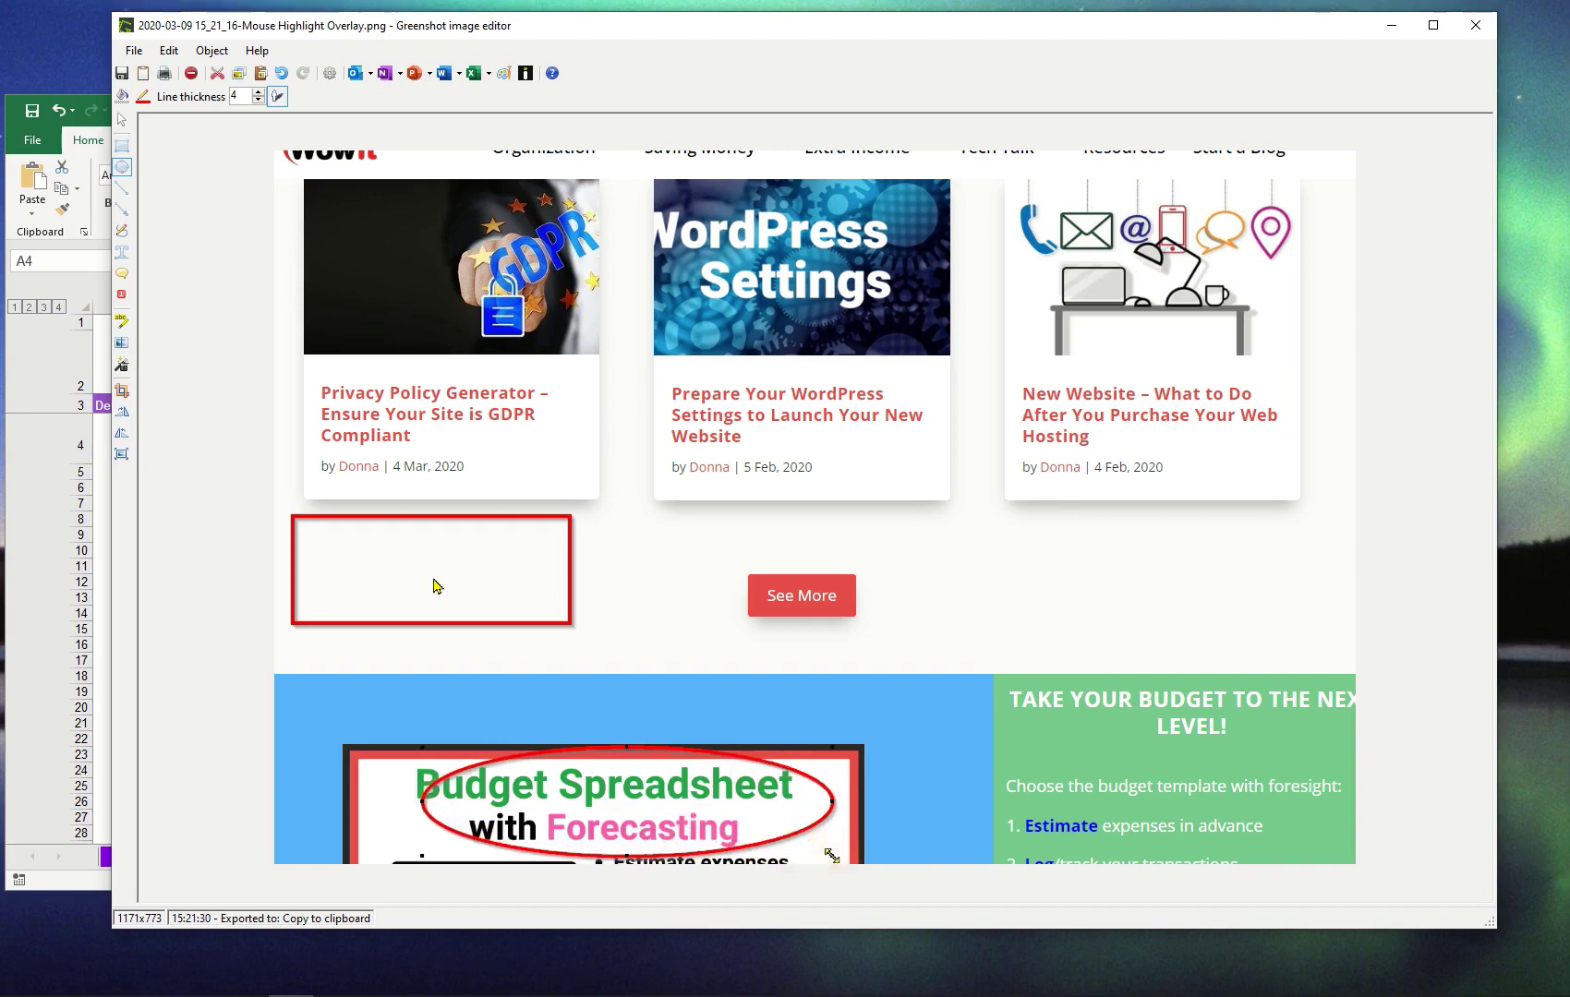
click(123, 189)
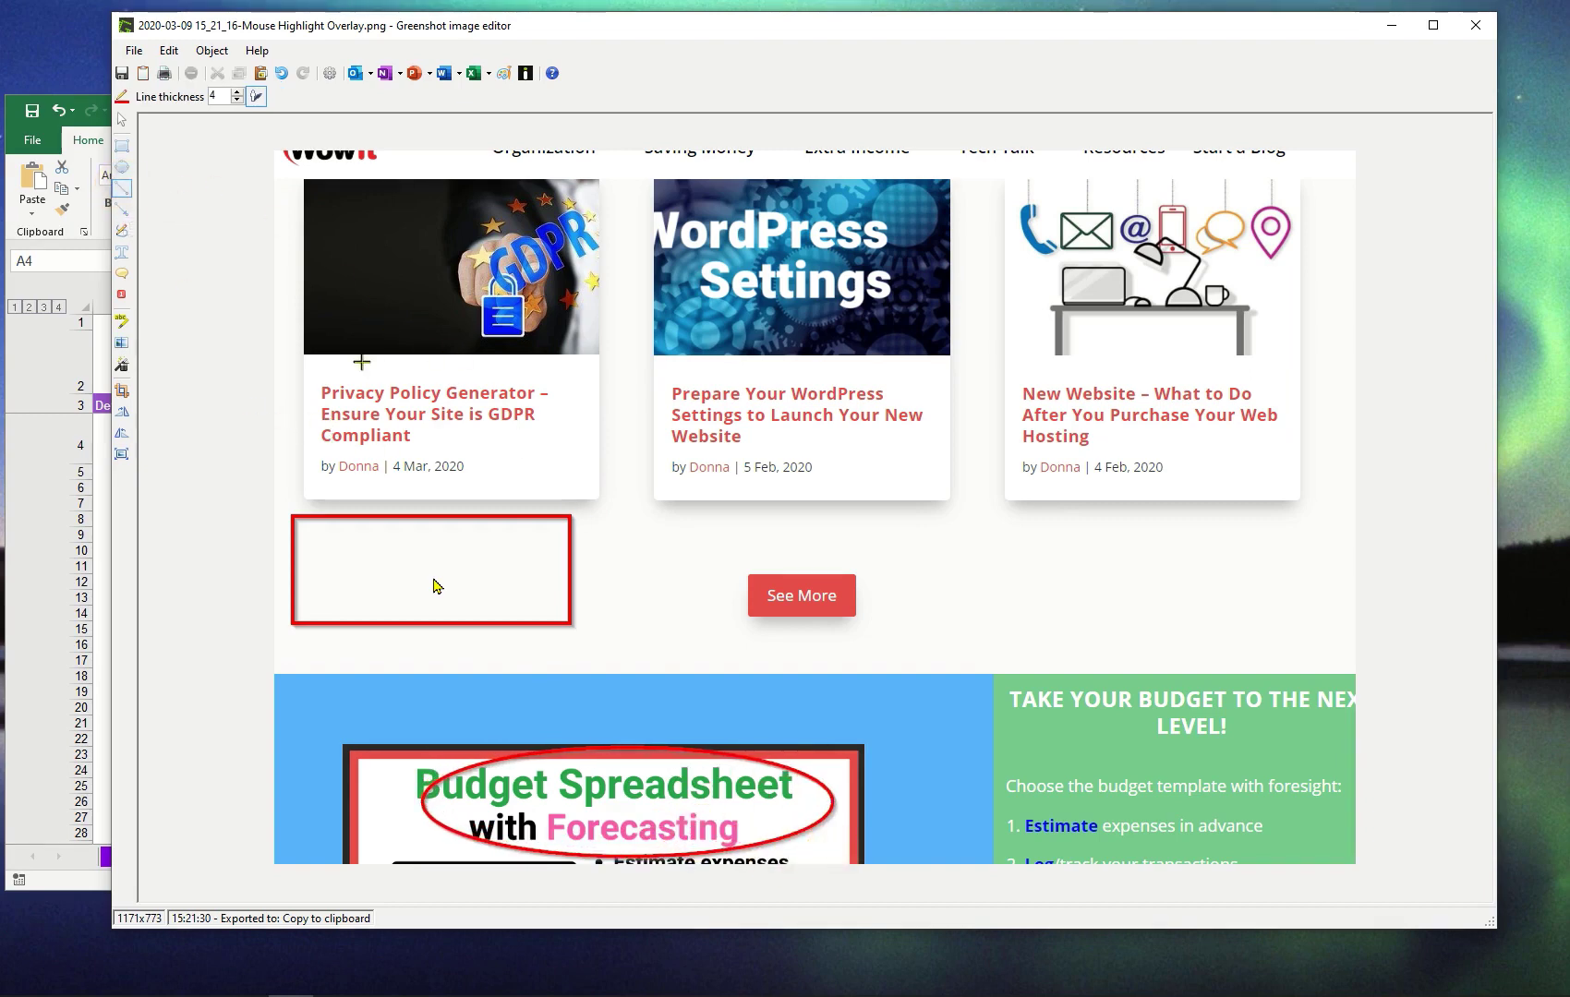
mouse_move(335, 292)
mouse_down()
mouse_move(636, 236)
mouse_move(649, 214)
mouse_up()
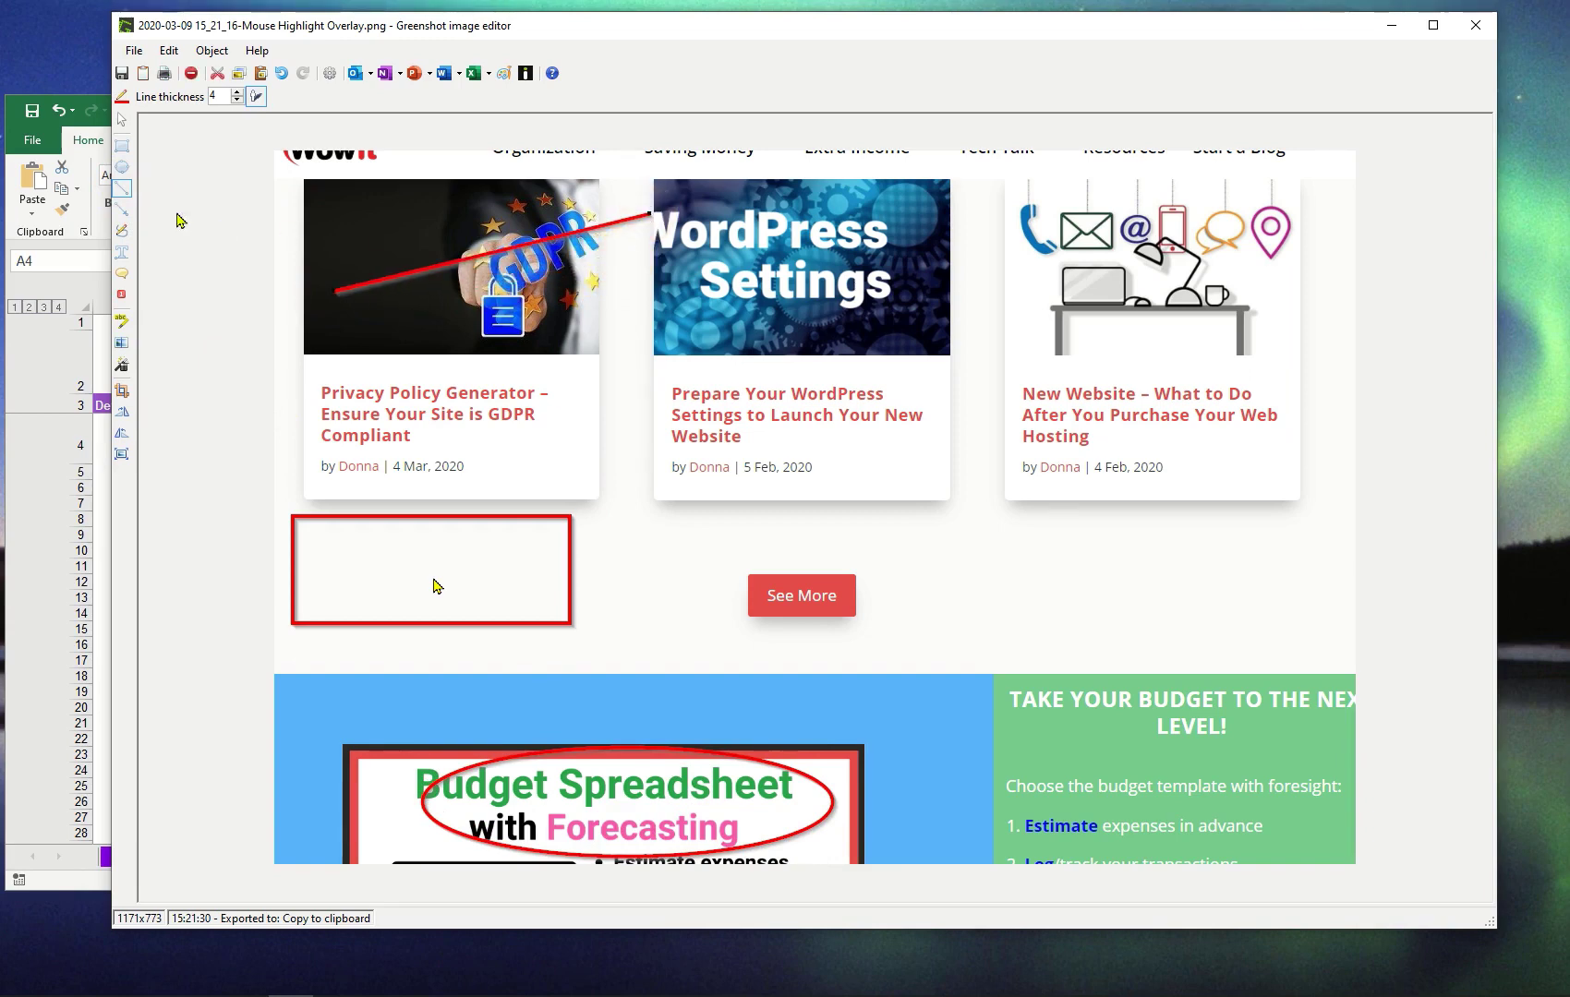
Draw an arrow from beside the See More button toward the green panel, and a freehand squiggle across the WordPress Settings card
click(123, 215)
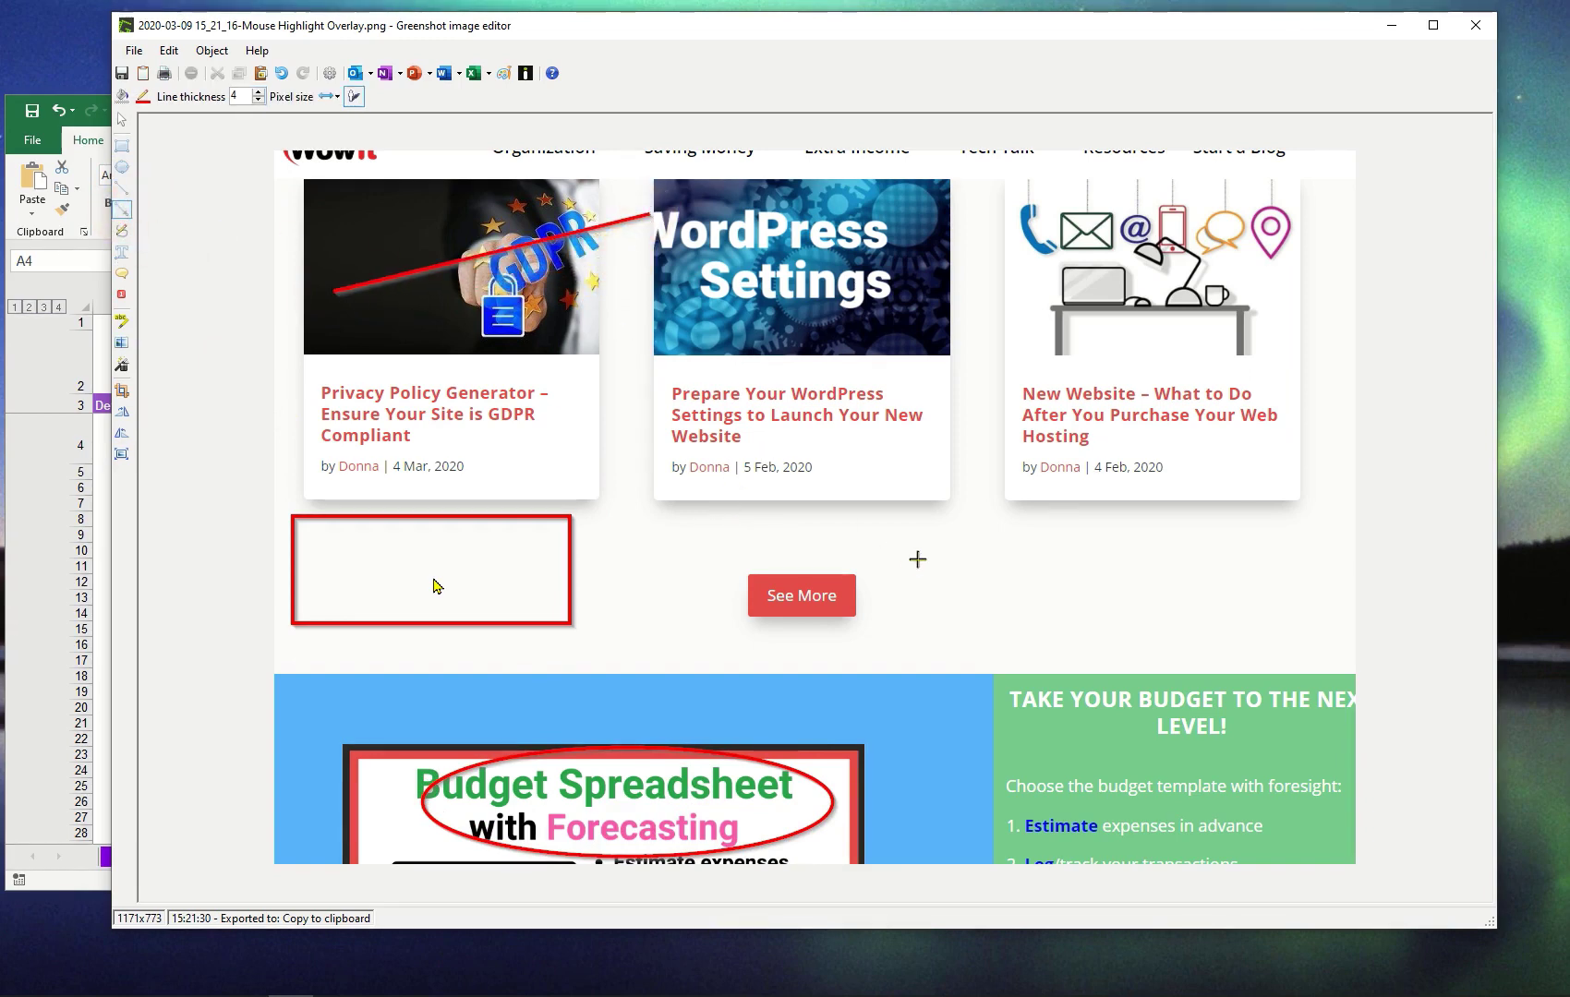
drag(918, 557, 1046, 650)
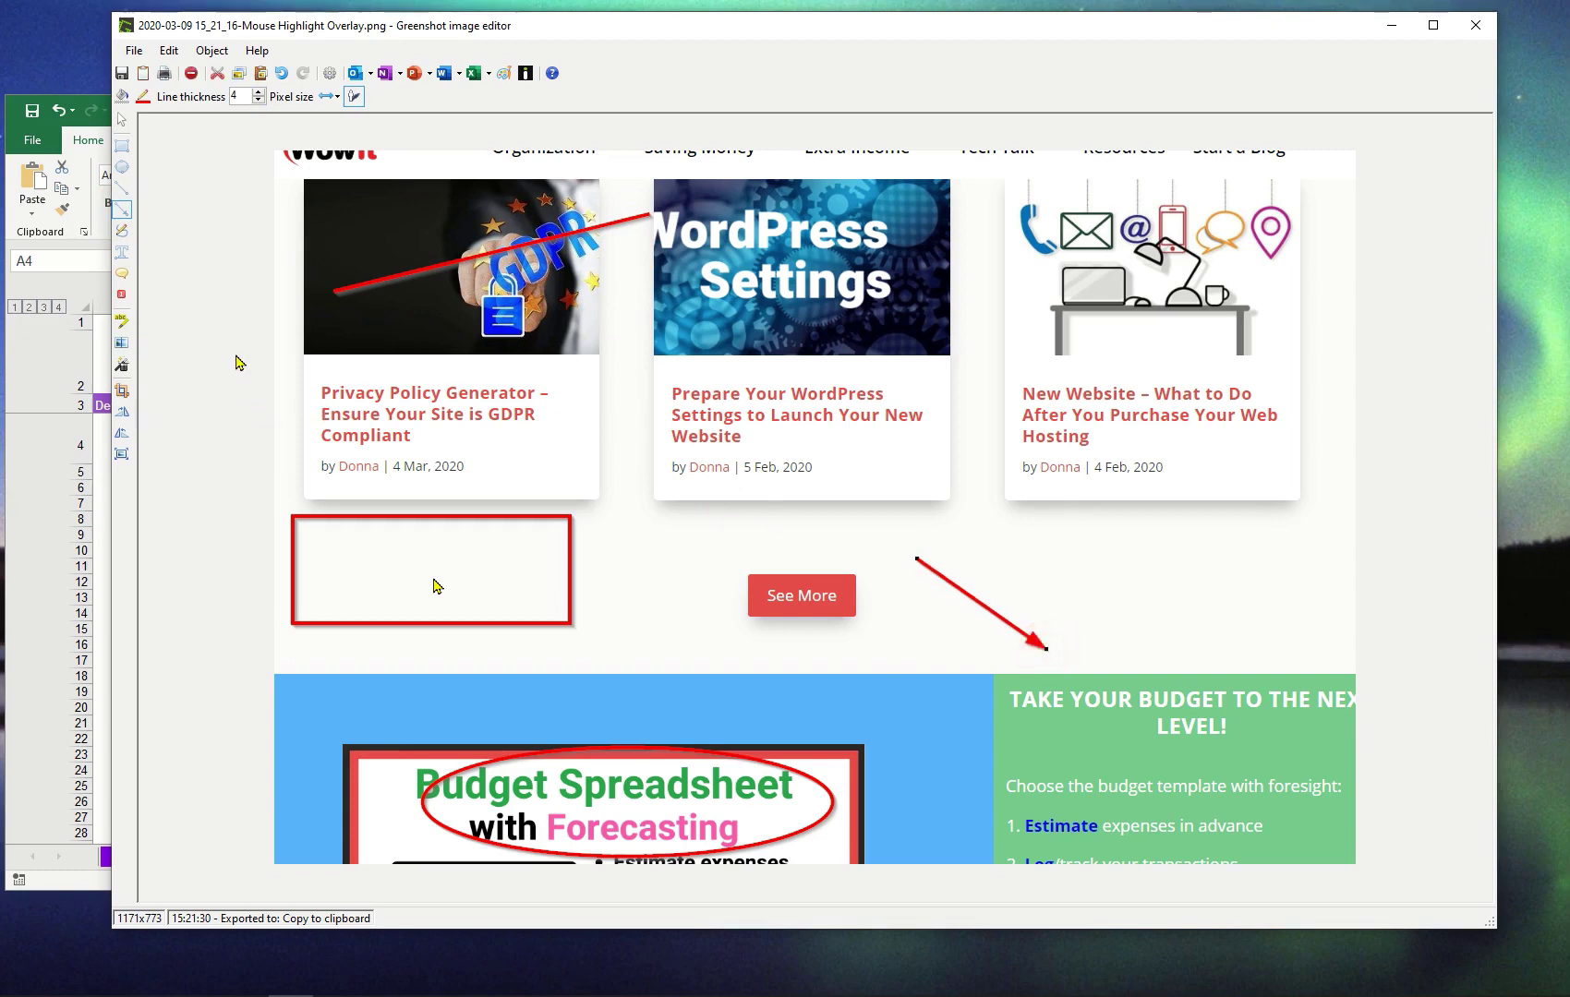
click(122, 235)
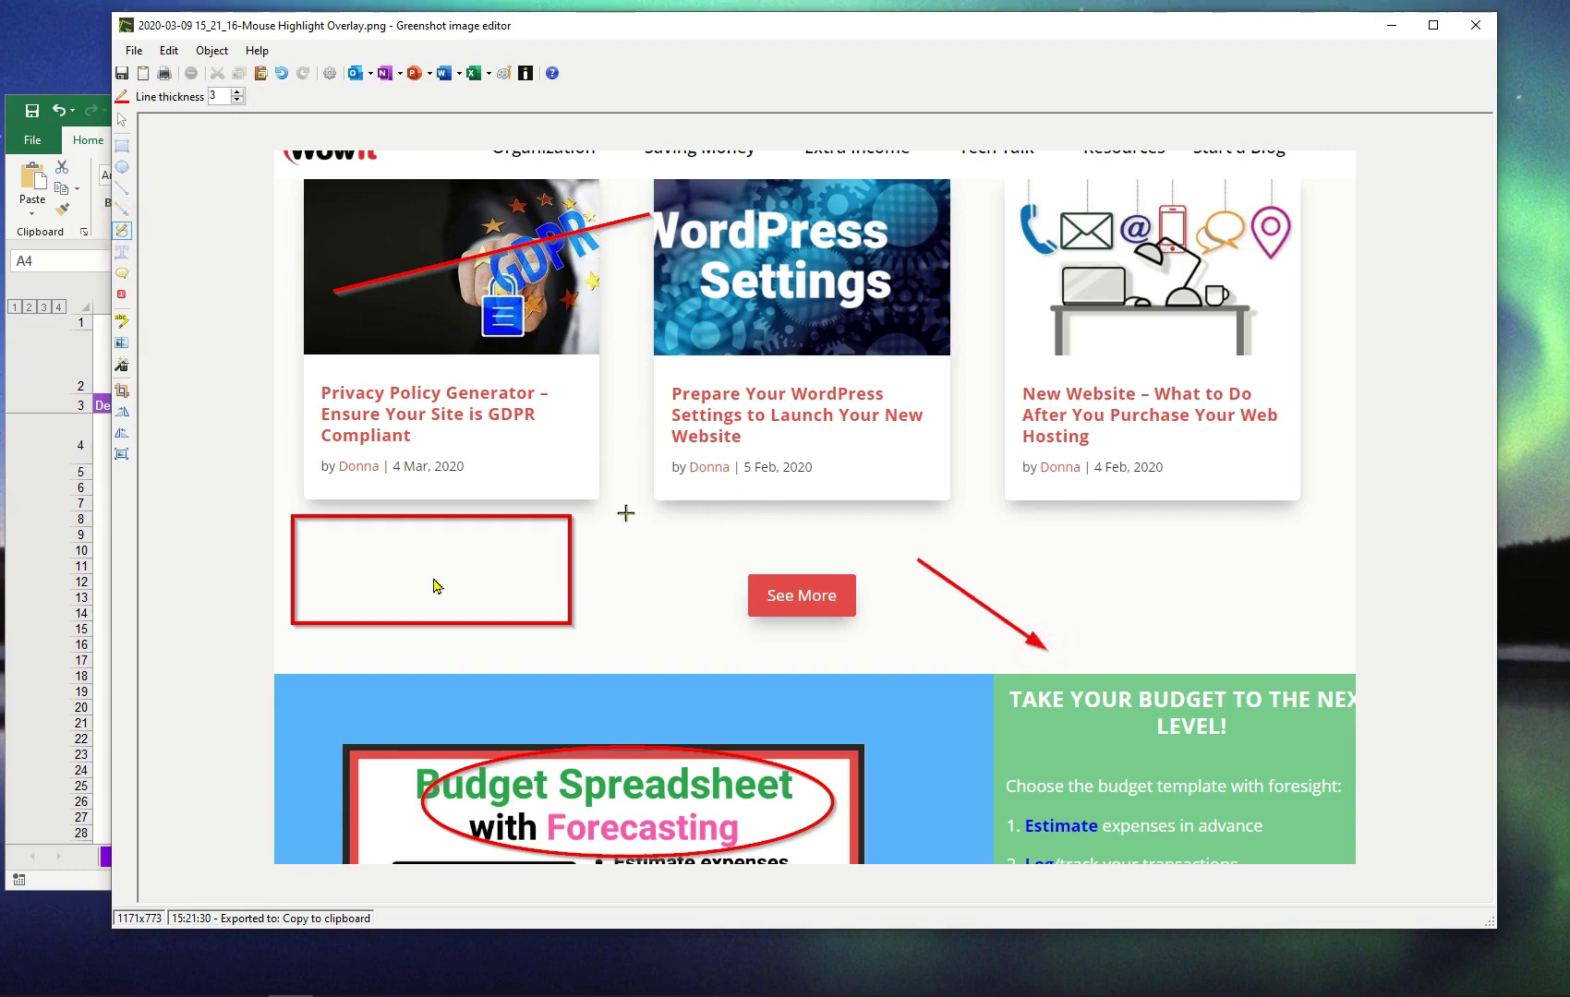
mouse_move(625, 512)
mouse_down()
mouse_move(757, 455)
mouse_move(750, 443)
mouse_move(1005, 361)
mouse_move(1035, 325)
mouse_move(961, 299)
mouse_up()
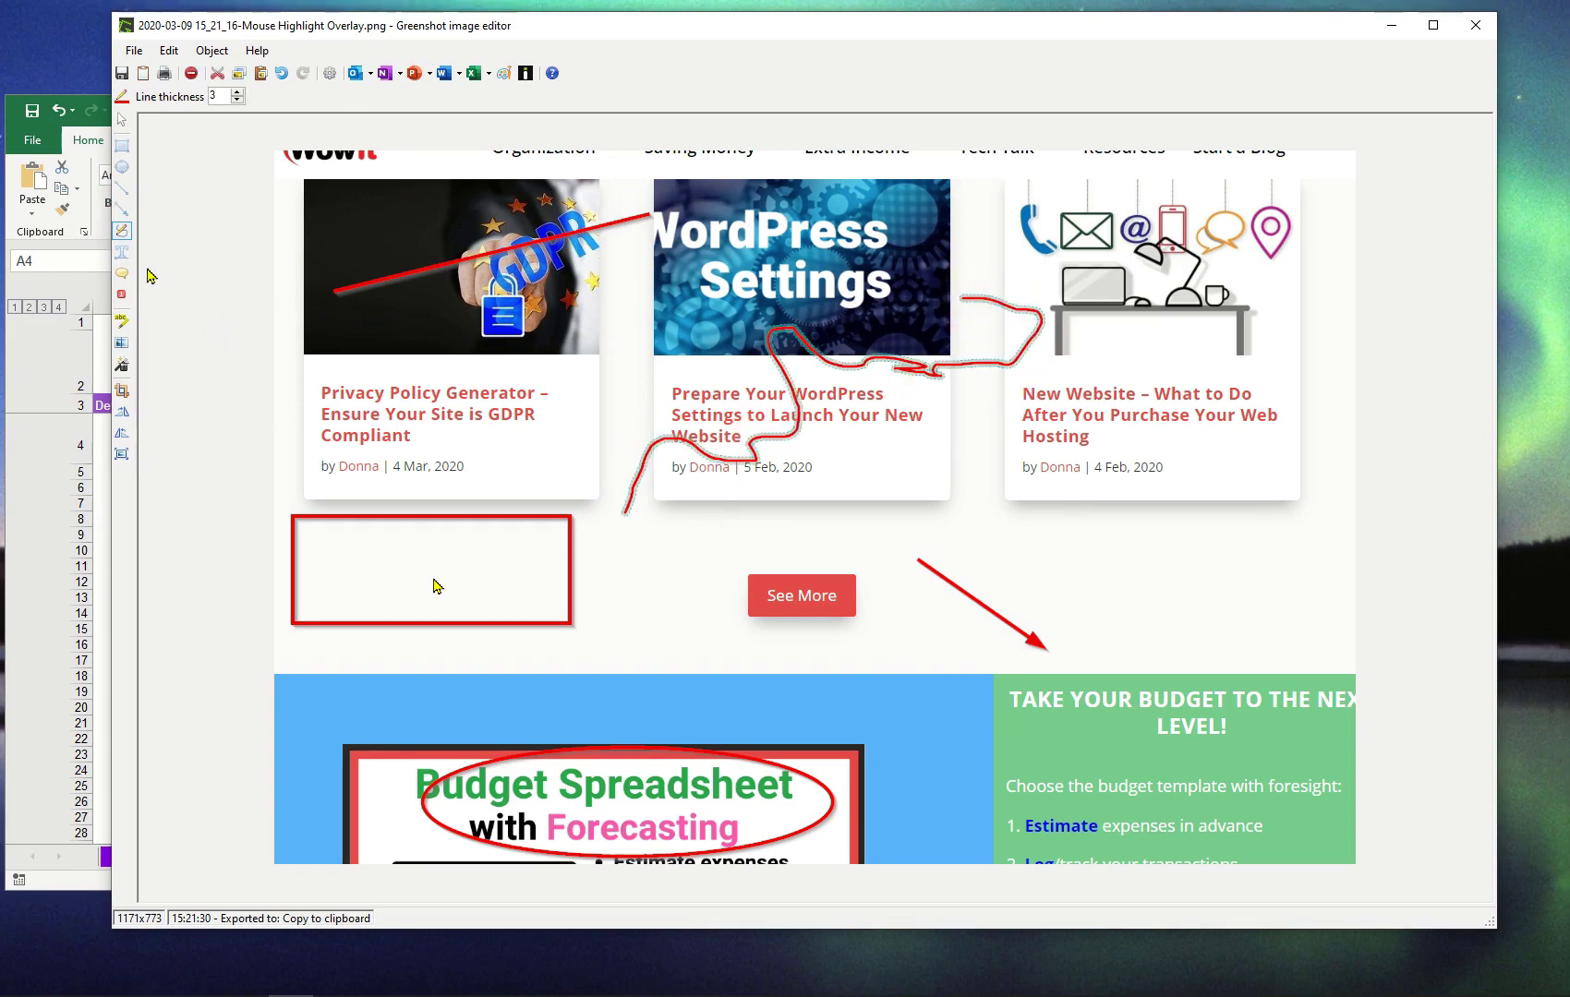
Add a text box below the New Website article card containing "Type Stuff Here"
click(119, 257)
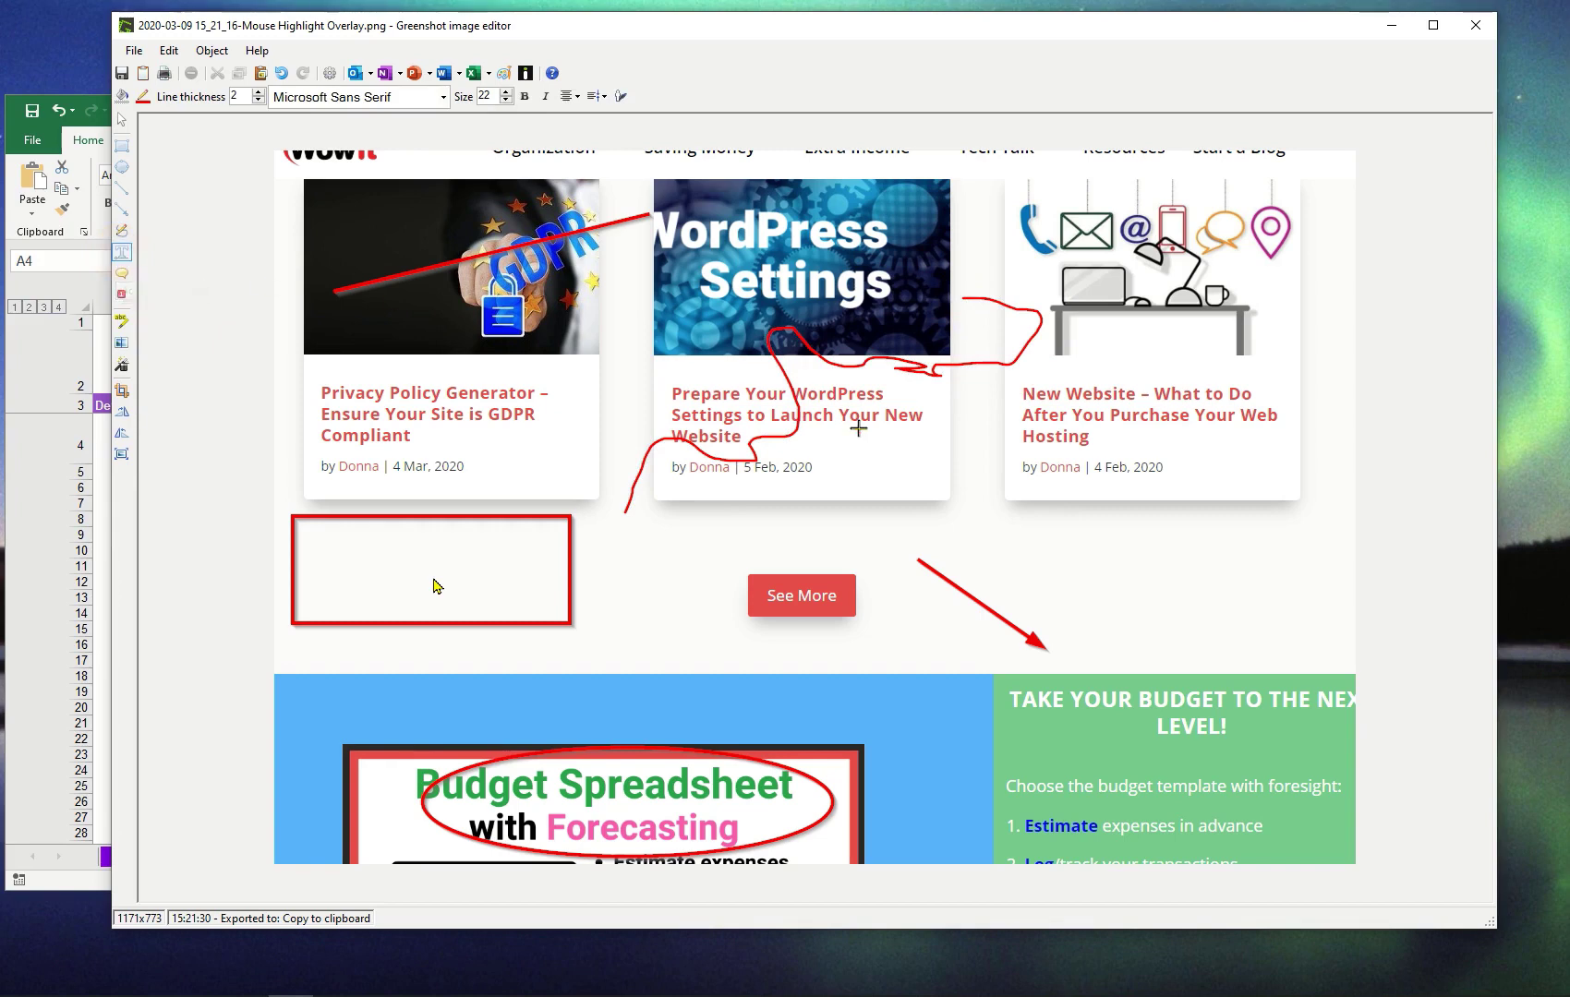
drag(972, 505, 1274, 561)
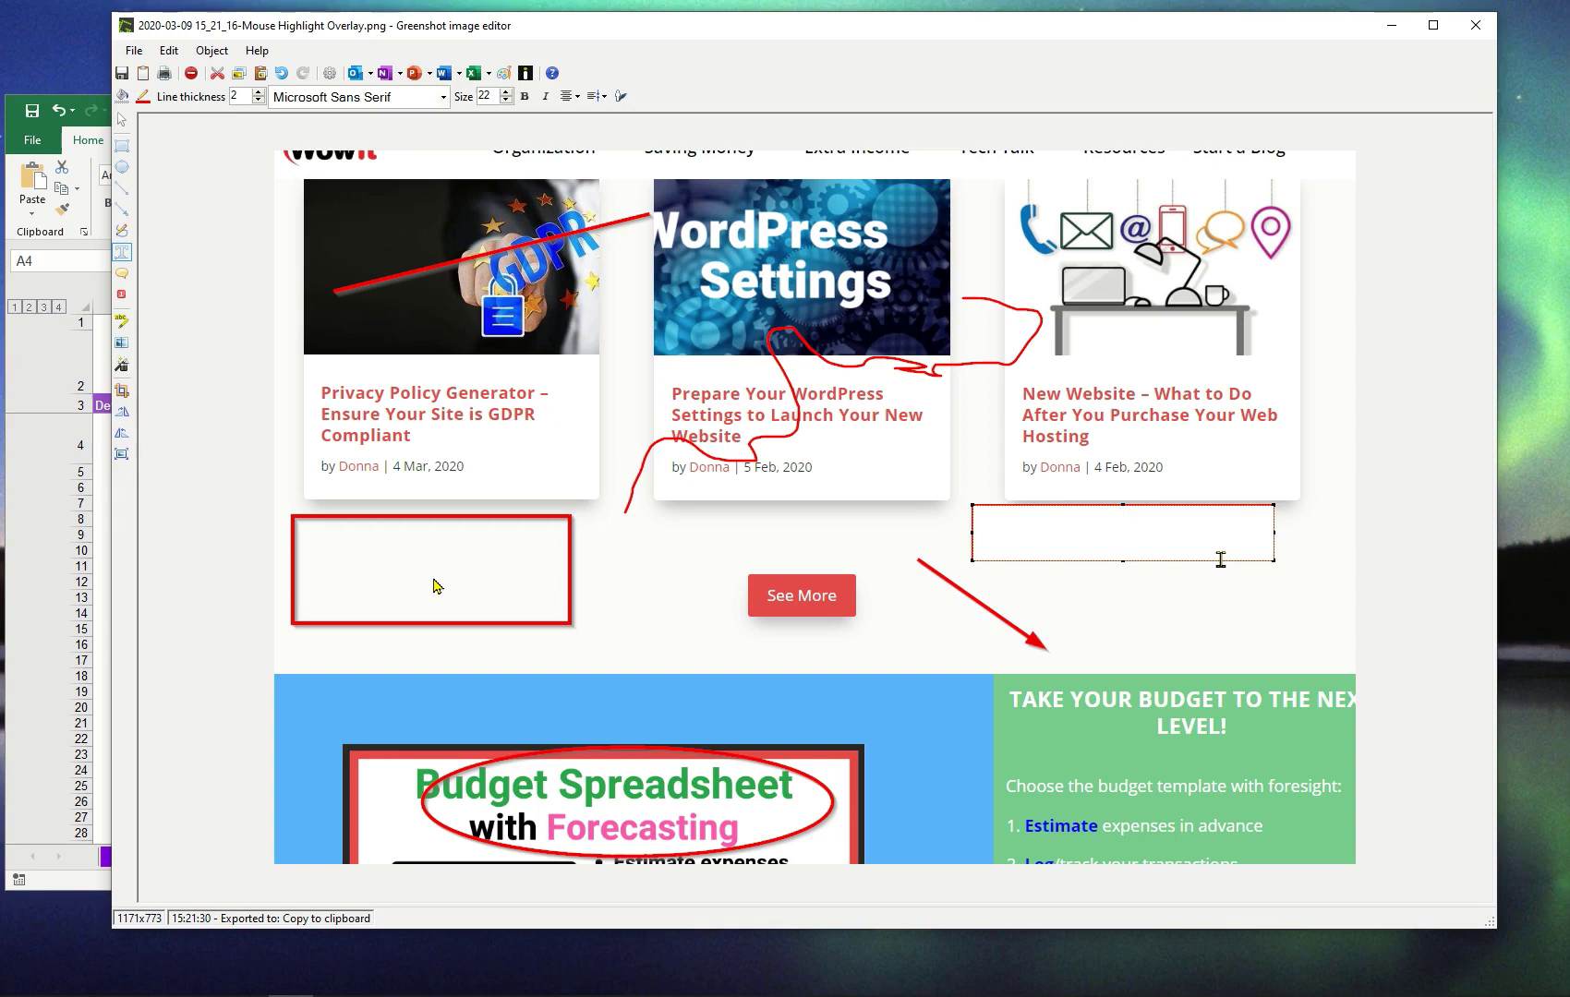
text(Type Stuff Here)
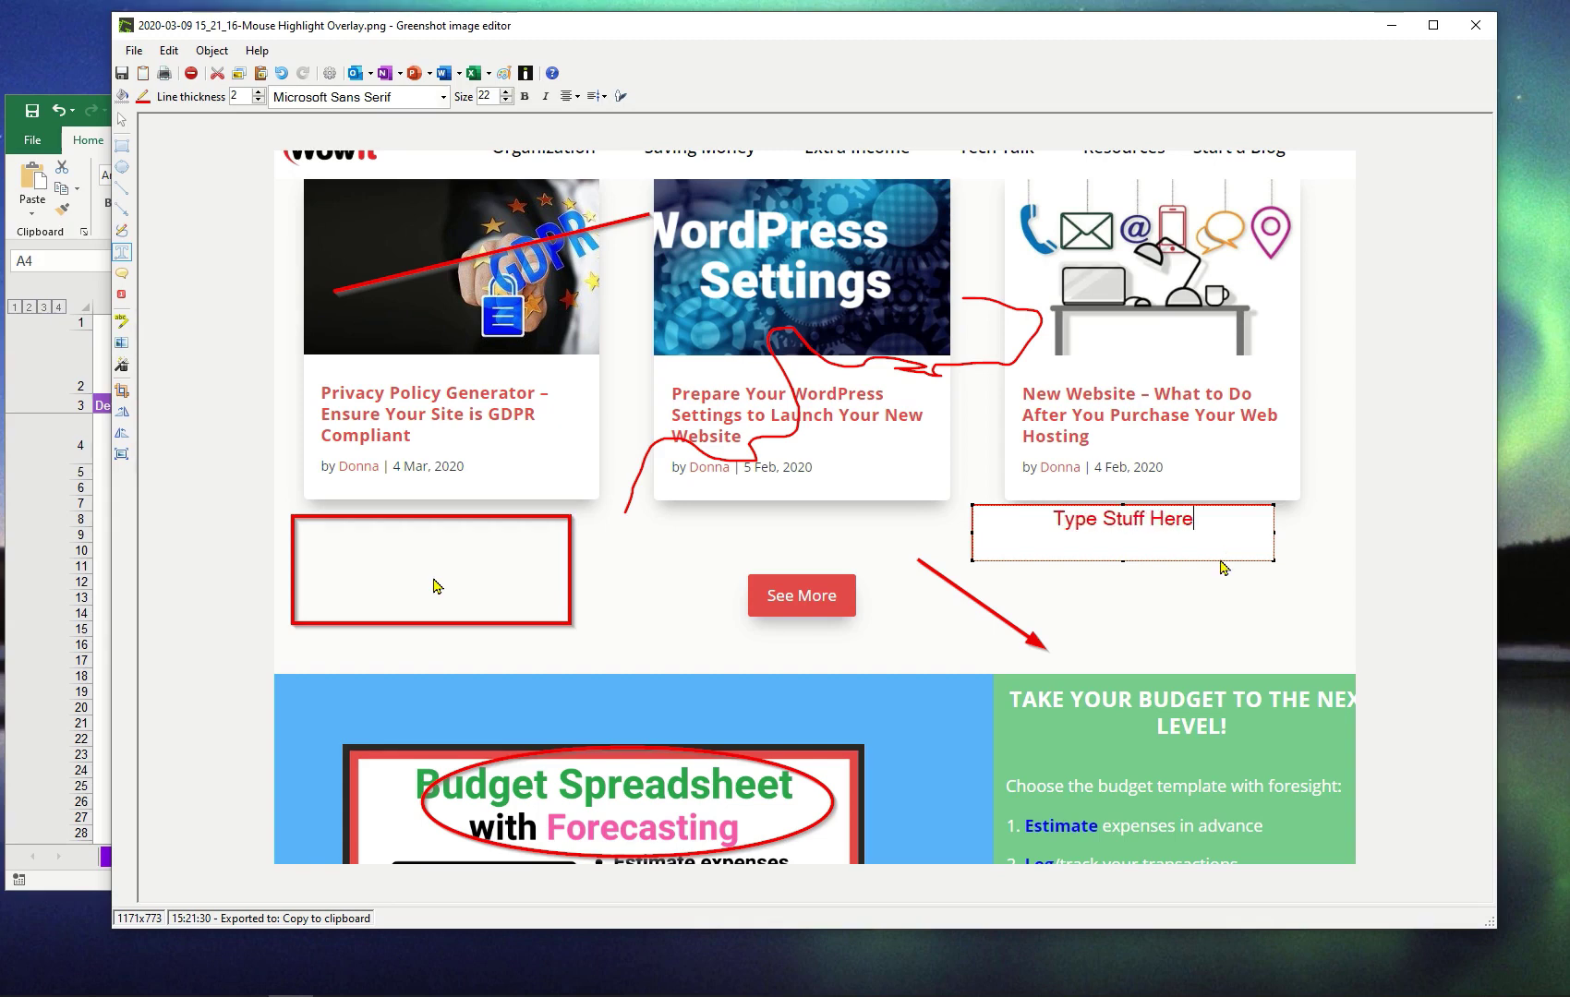
Select the "Type Stuff Here" text box and move it slightly farther below the article card, toward the image's outer edge
click(123, 122)
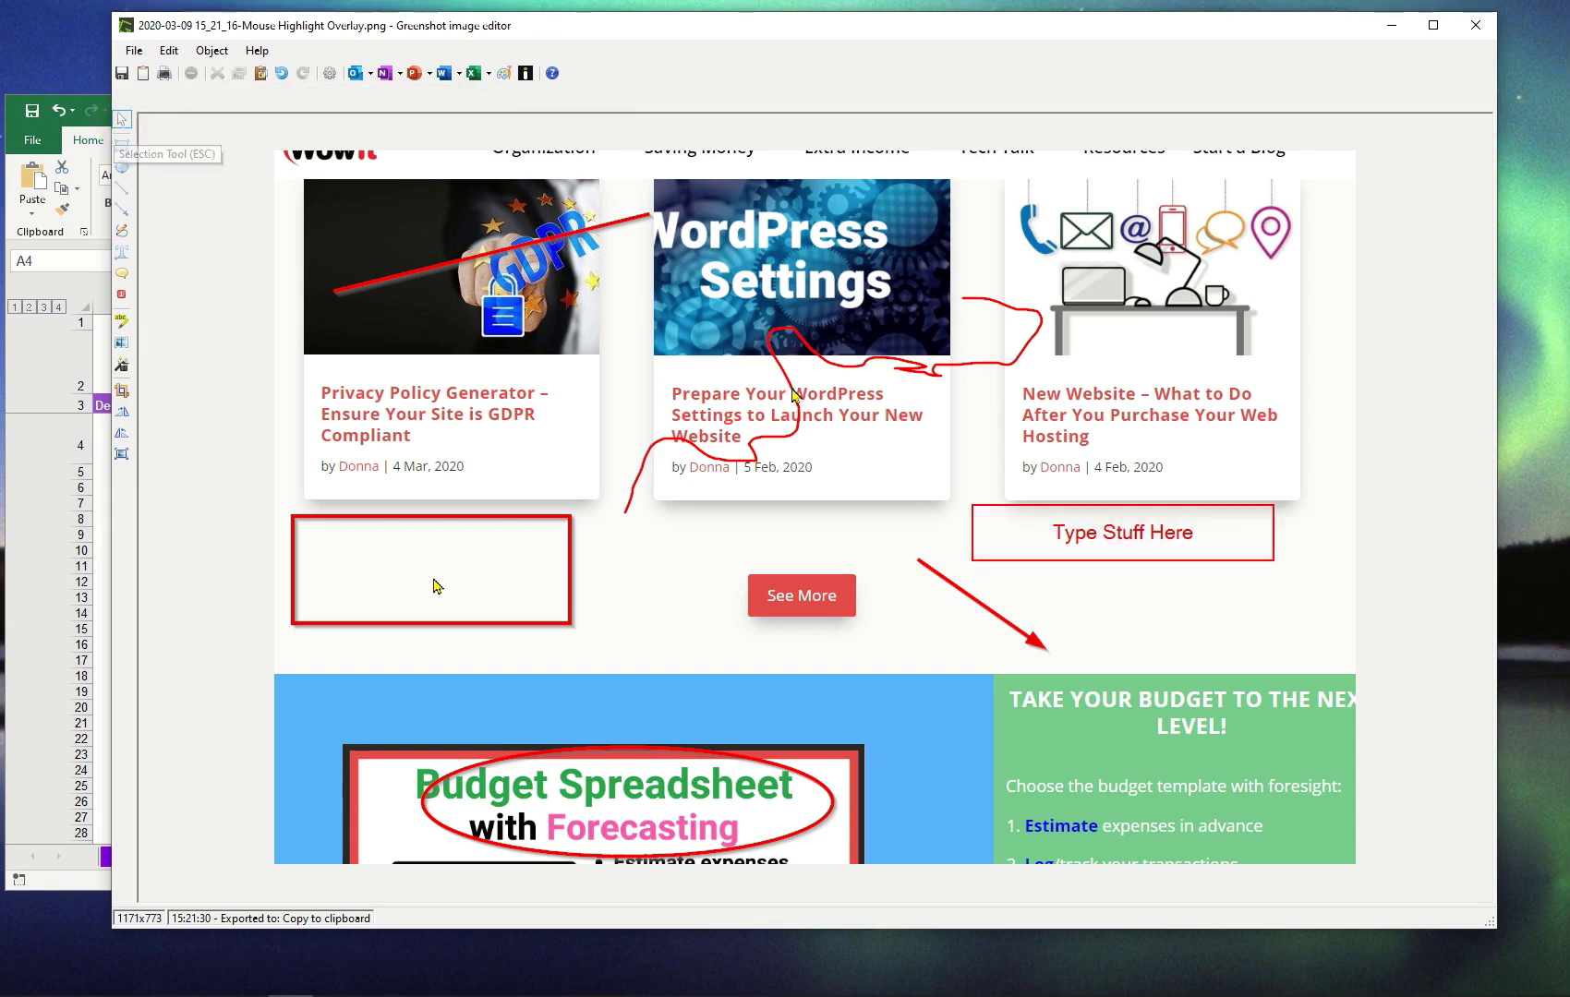
click(1016, 520)
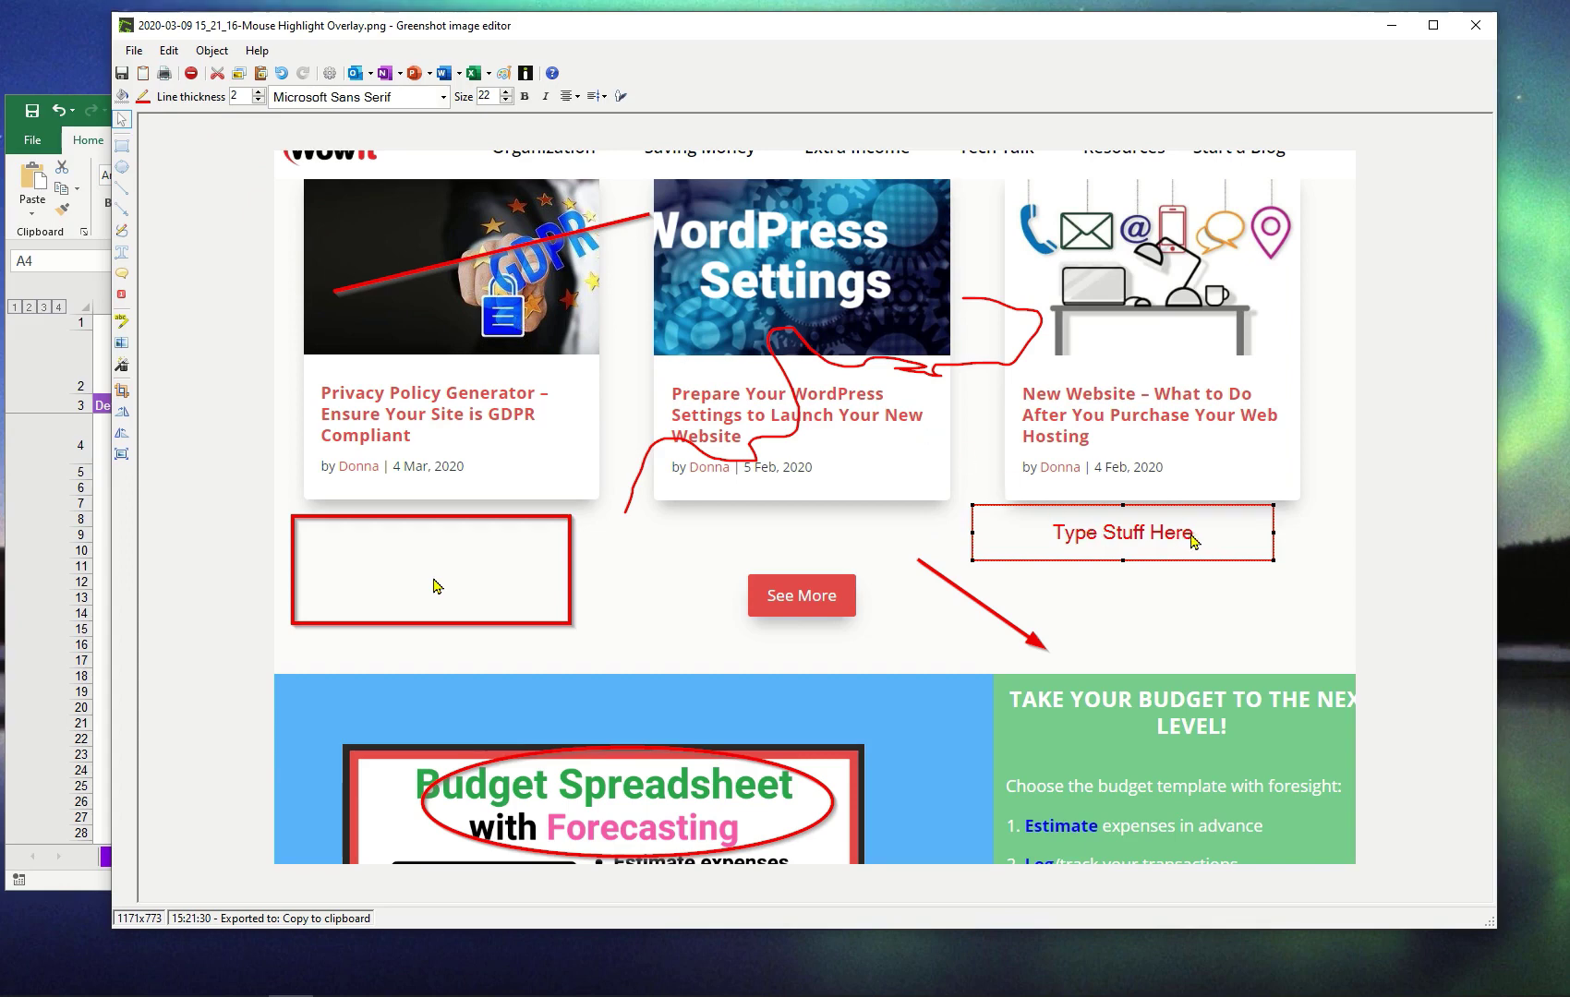
drag(1192, 540, 1236, 563)
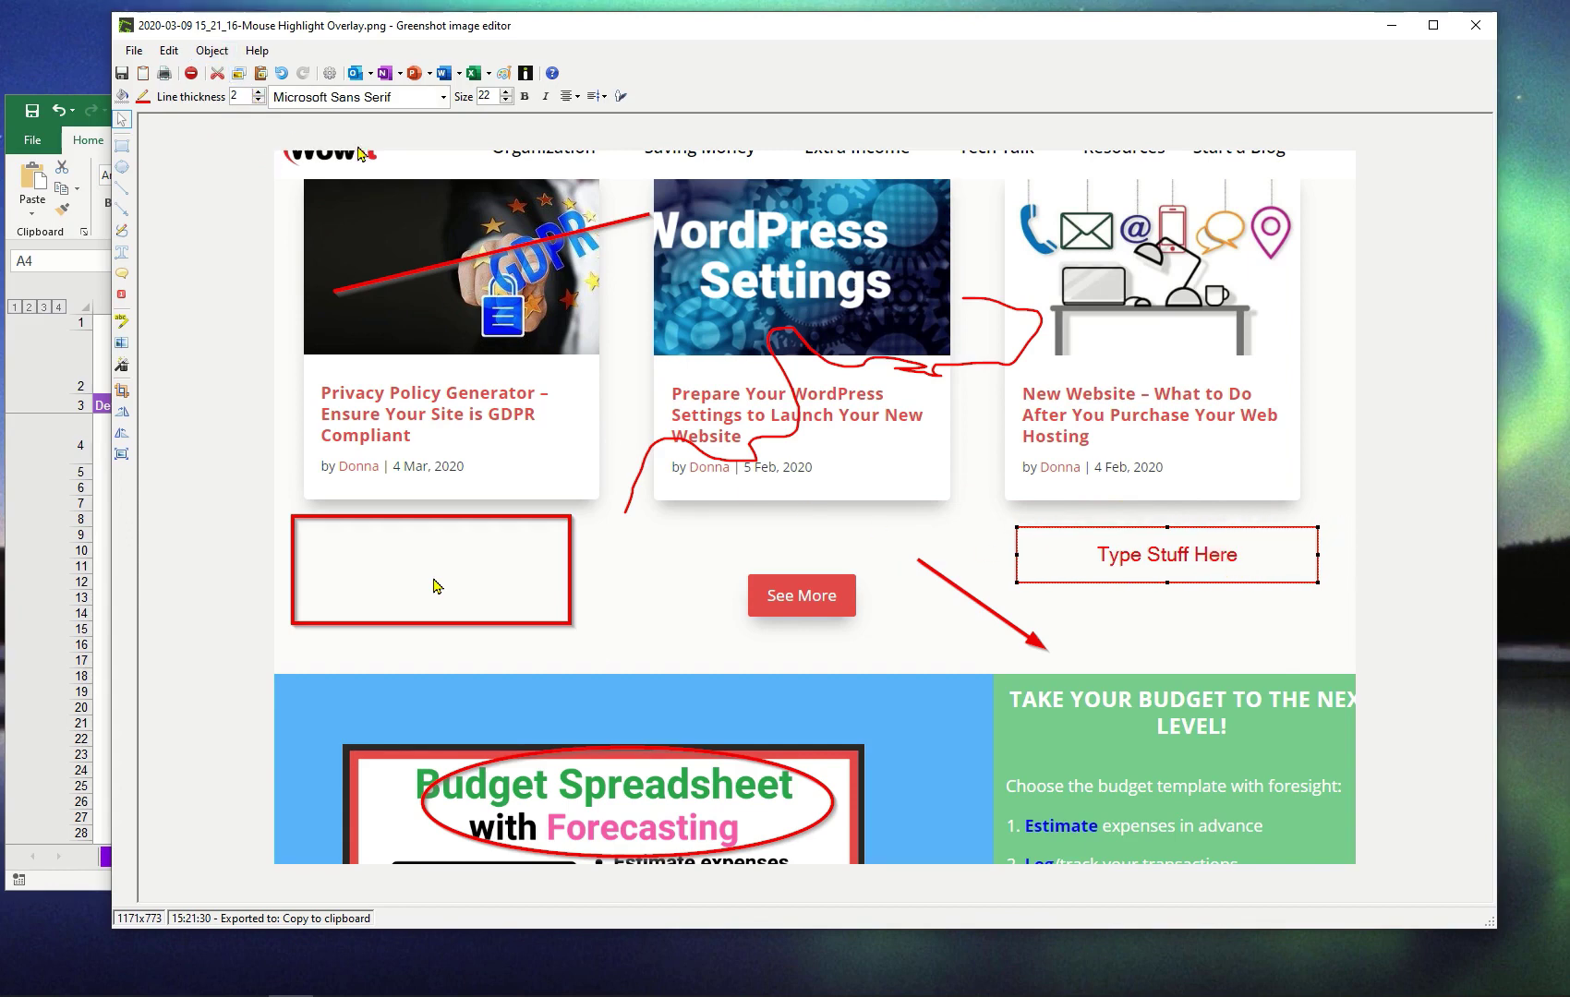
Set the font size of the "Type Stuff Here" text box to 30
click(506, 93)
click(506, 93)
click(507, 94)
click(506, 93)
click(506, 93)
click(506, 93)
click(507, 94)
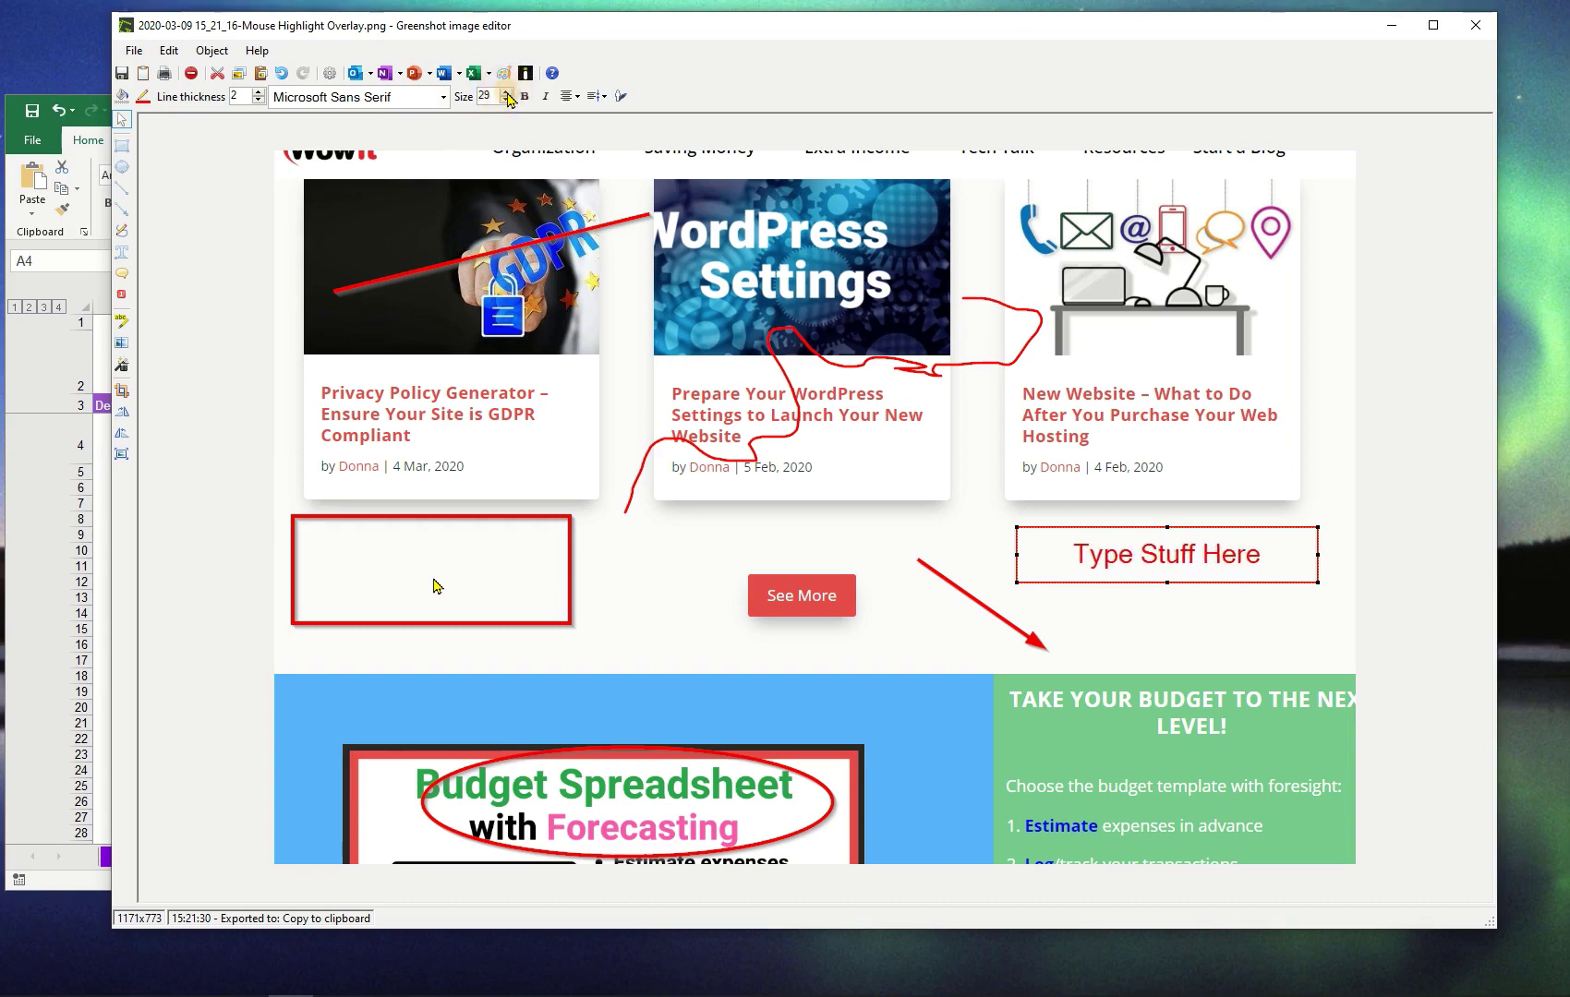
click(506, 93)
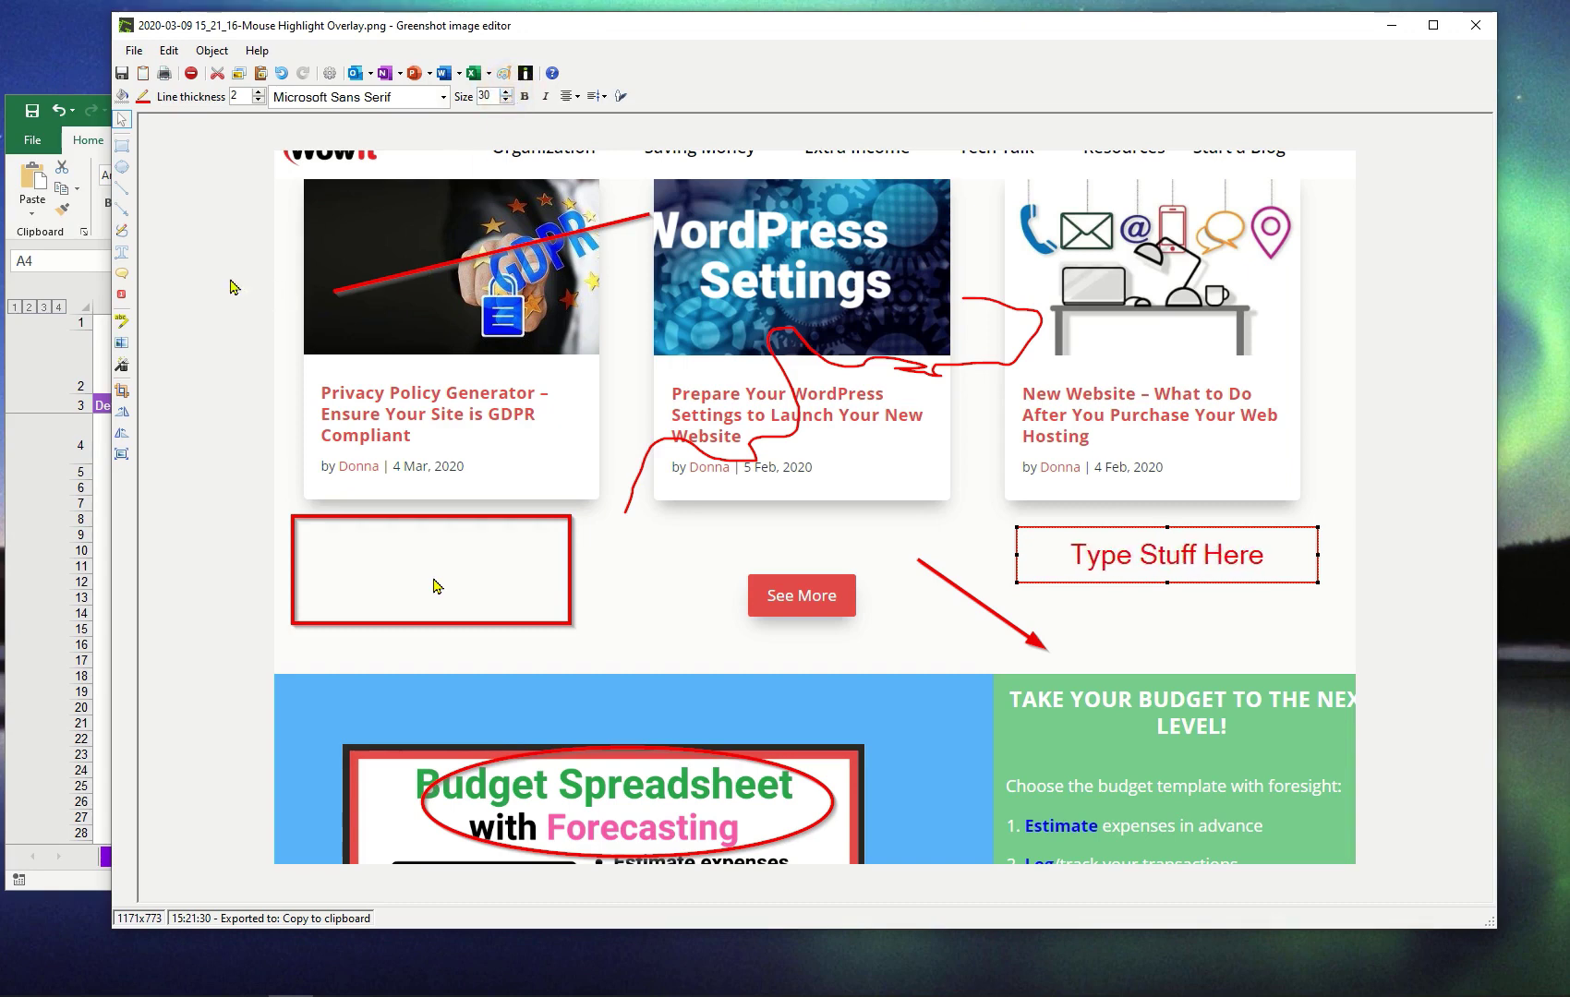
Add a speech bubble over the WordPress Settings image reading "Say stuff here", with its tail pointing to the New Website card
click(121, 277)
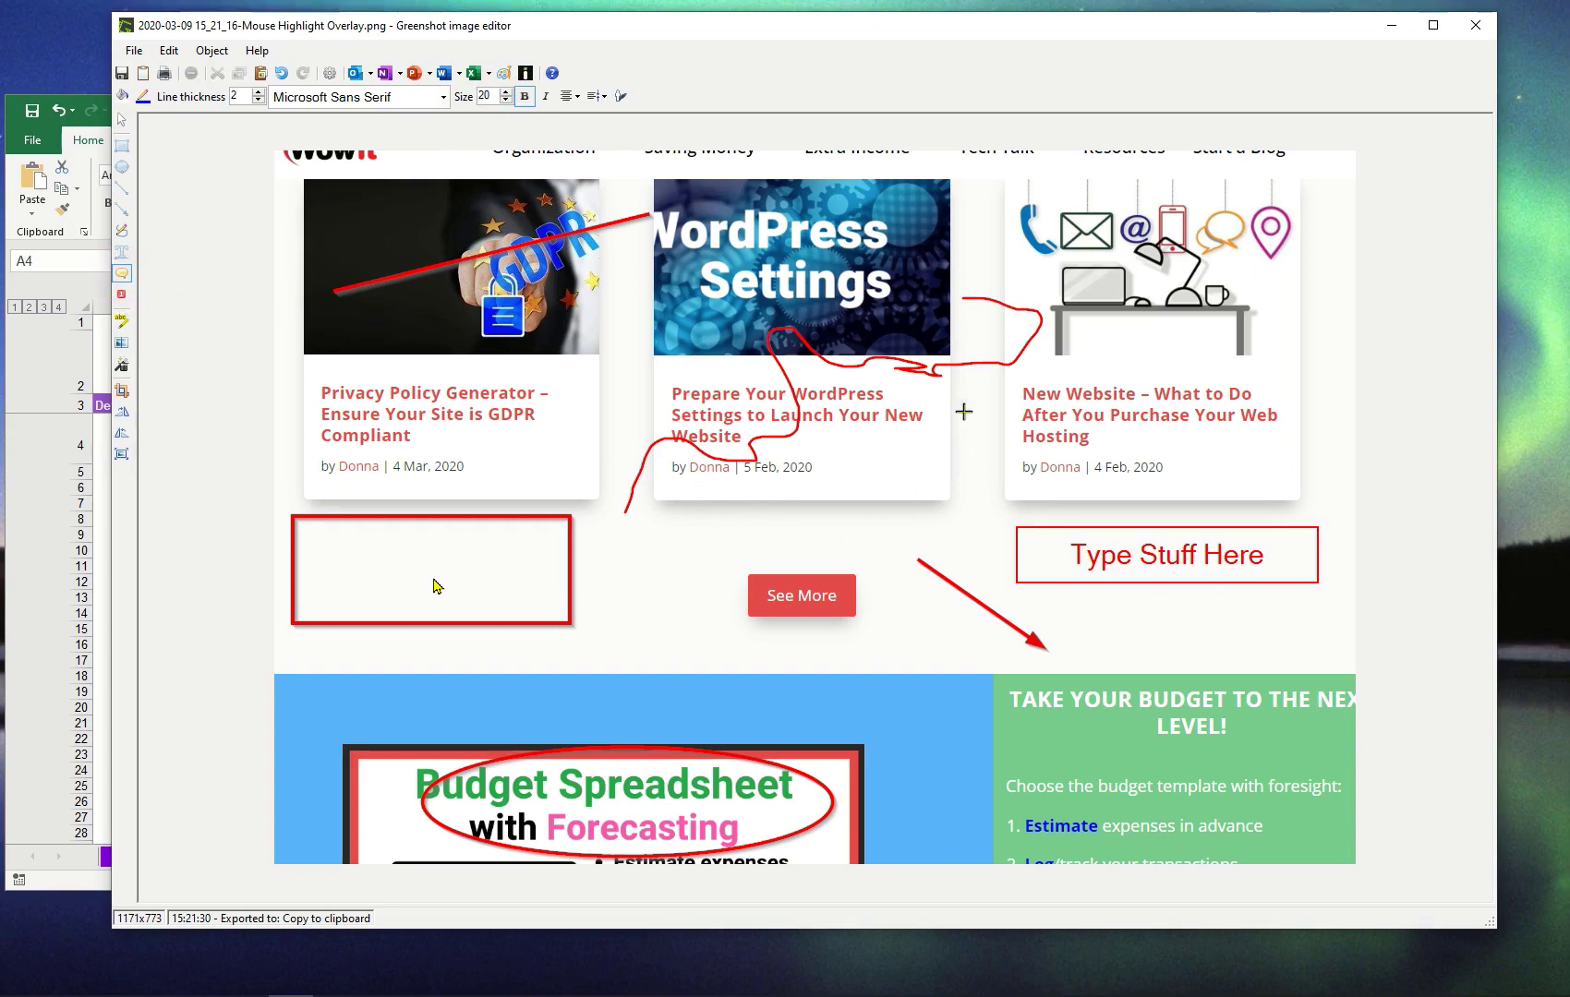
drag(801, 221, 1041, 357)
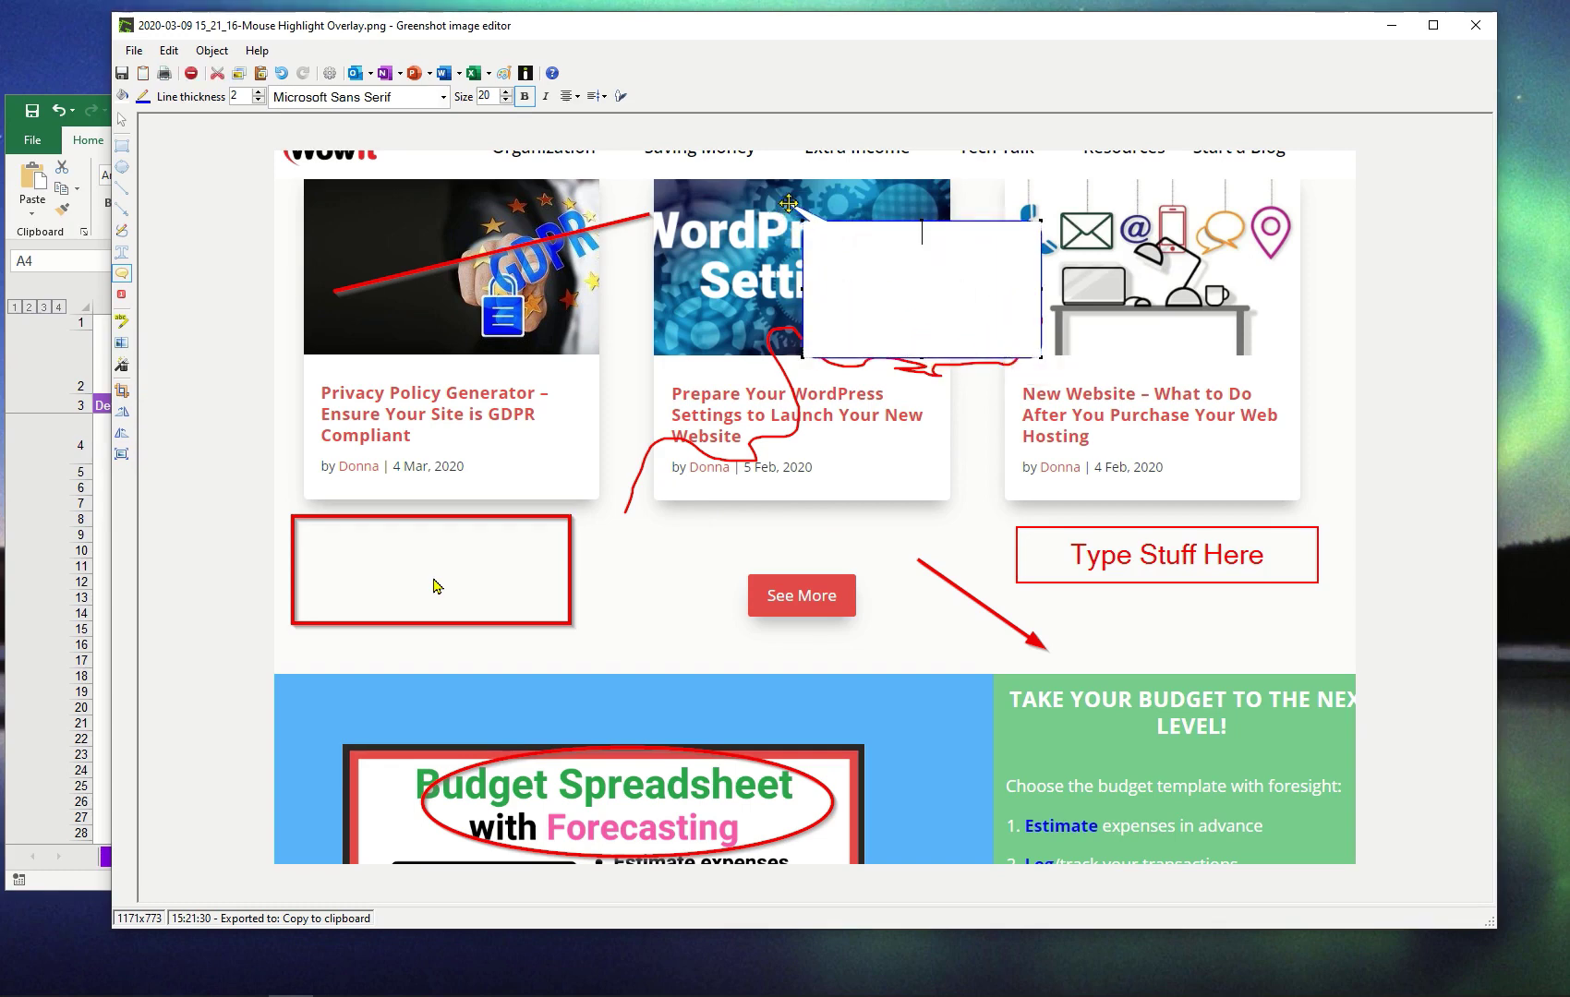
drag(785, 202, 1184, 455)
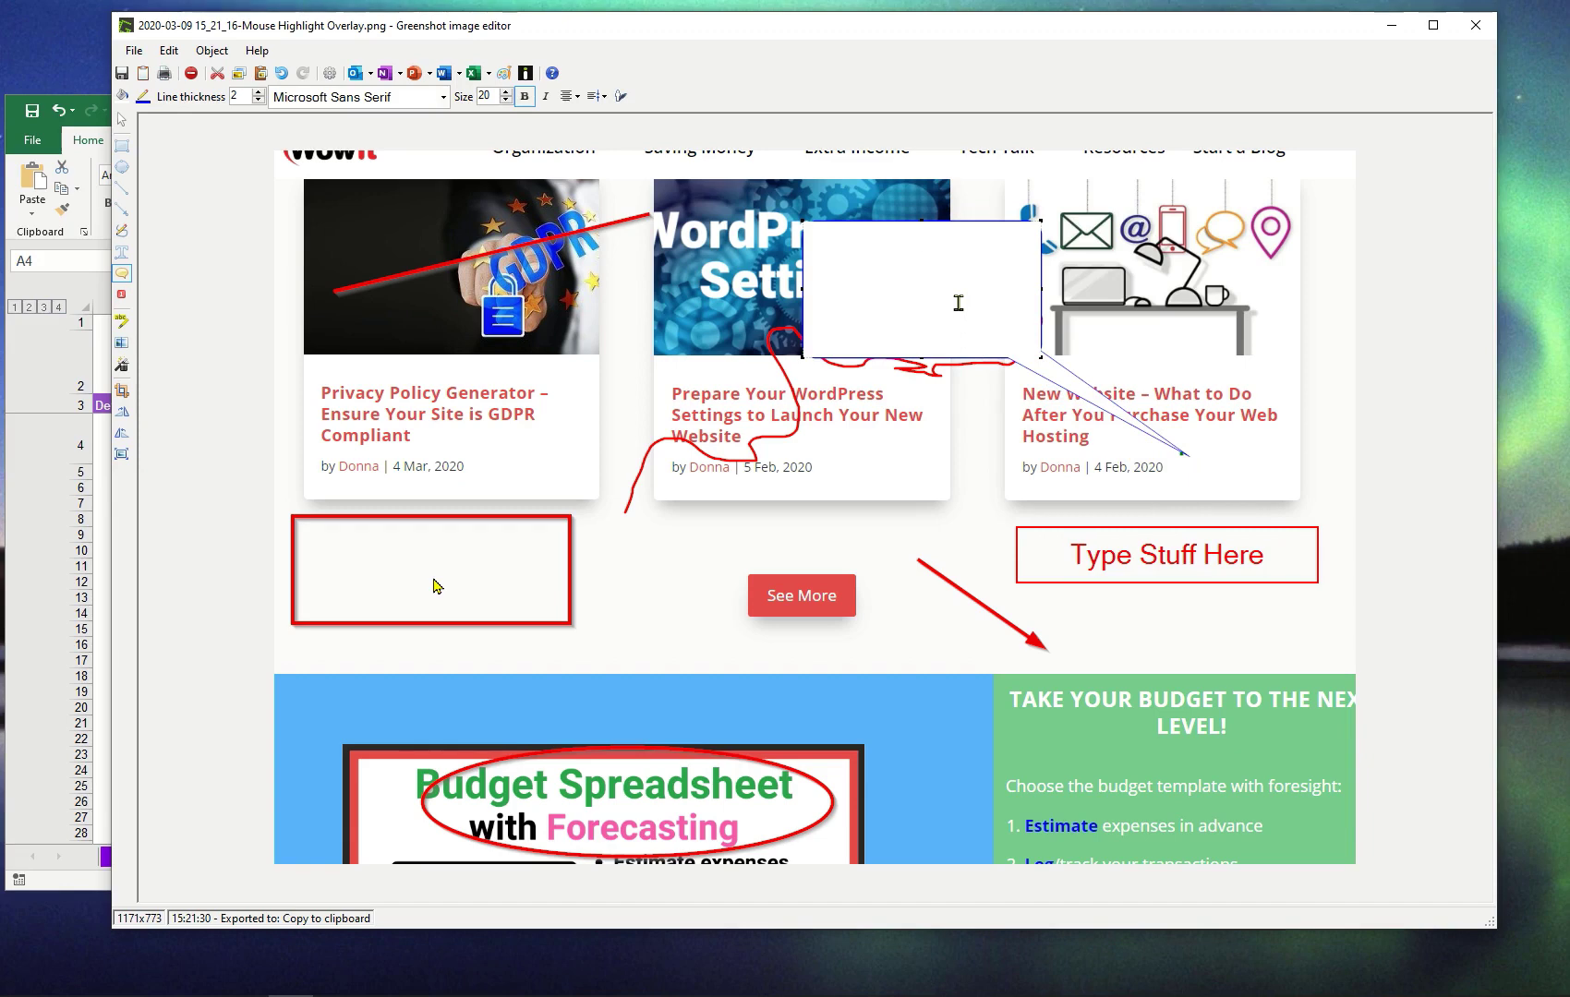
text(Say stuff here)
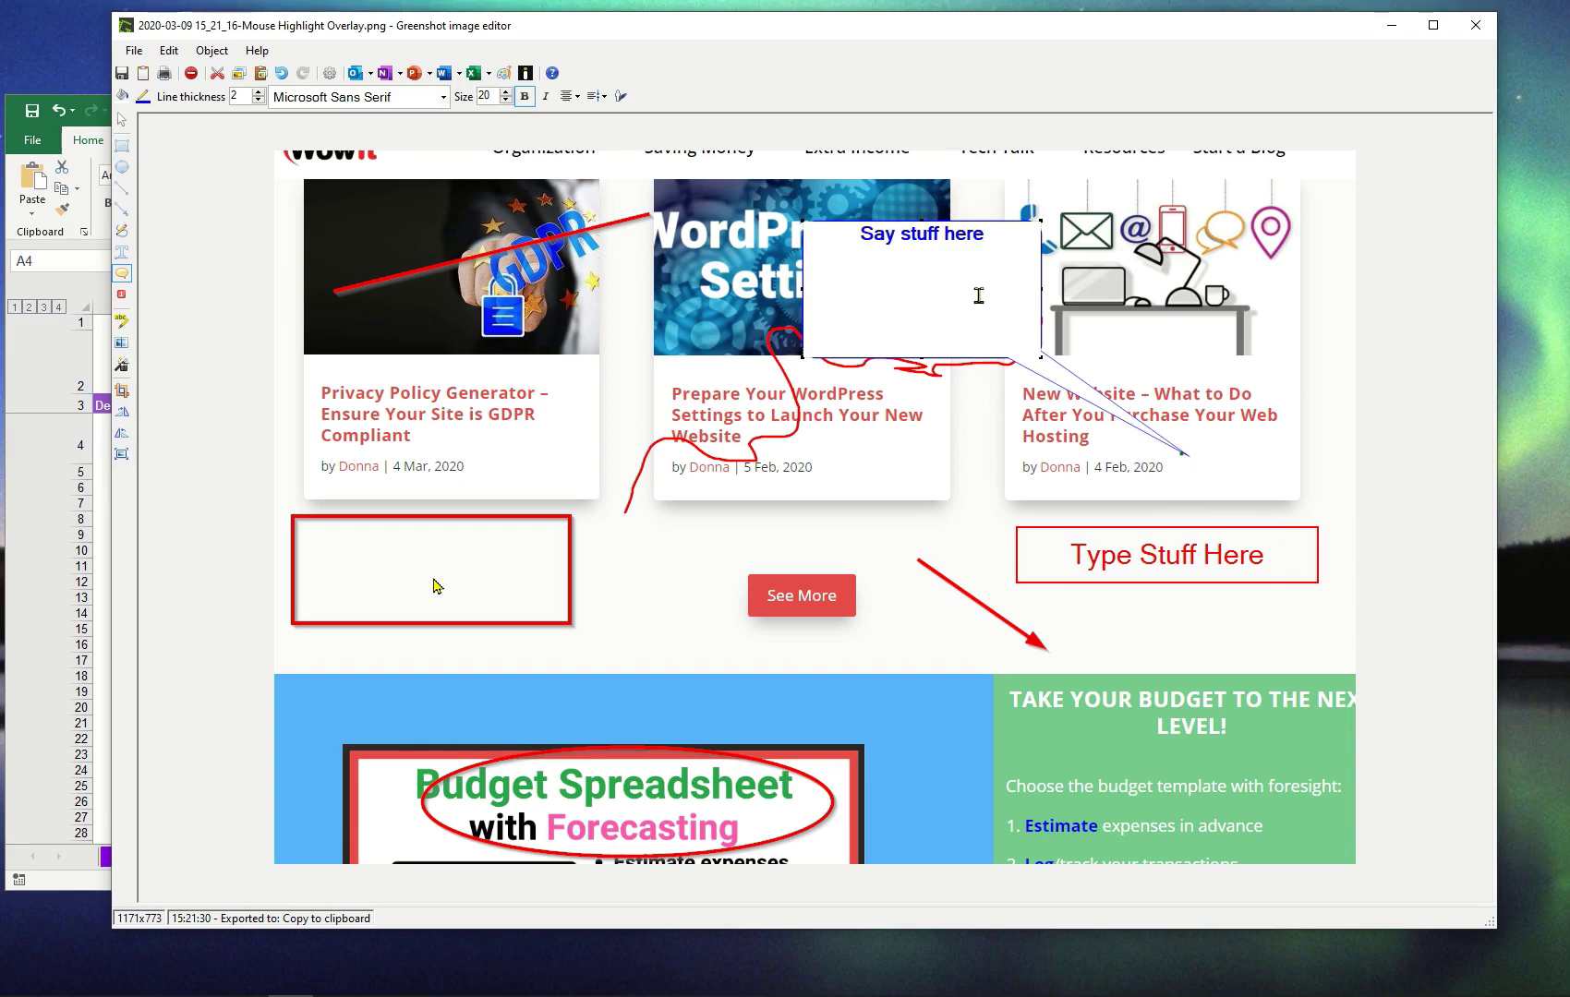
Place counter markers 1 to 7 across the article cards, green panel, red rectangle and Budget Spreadsheet heading
click(121, 301)
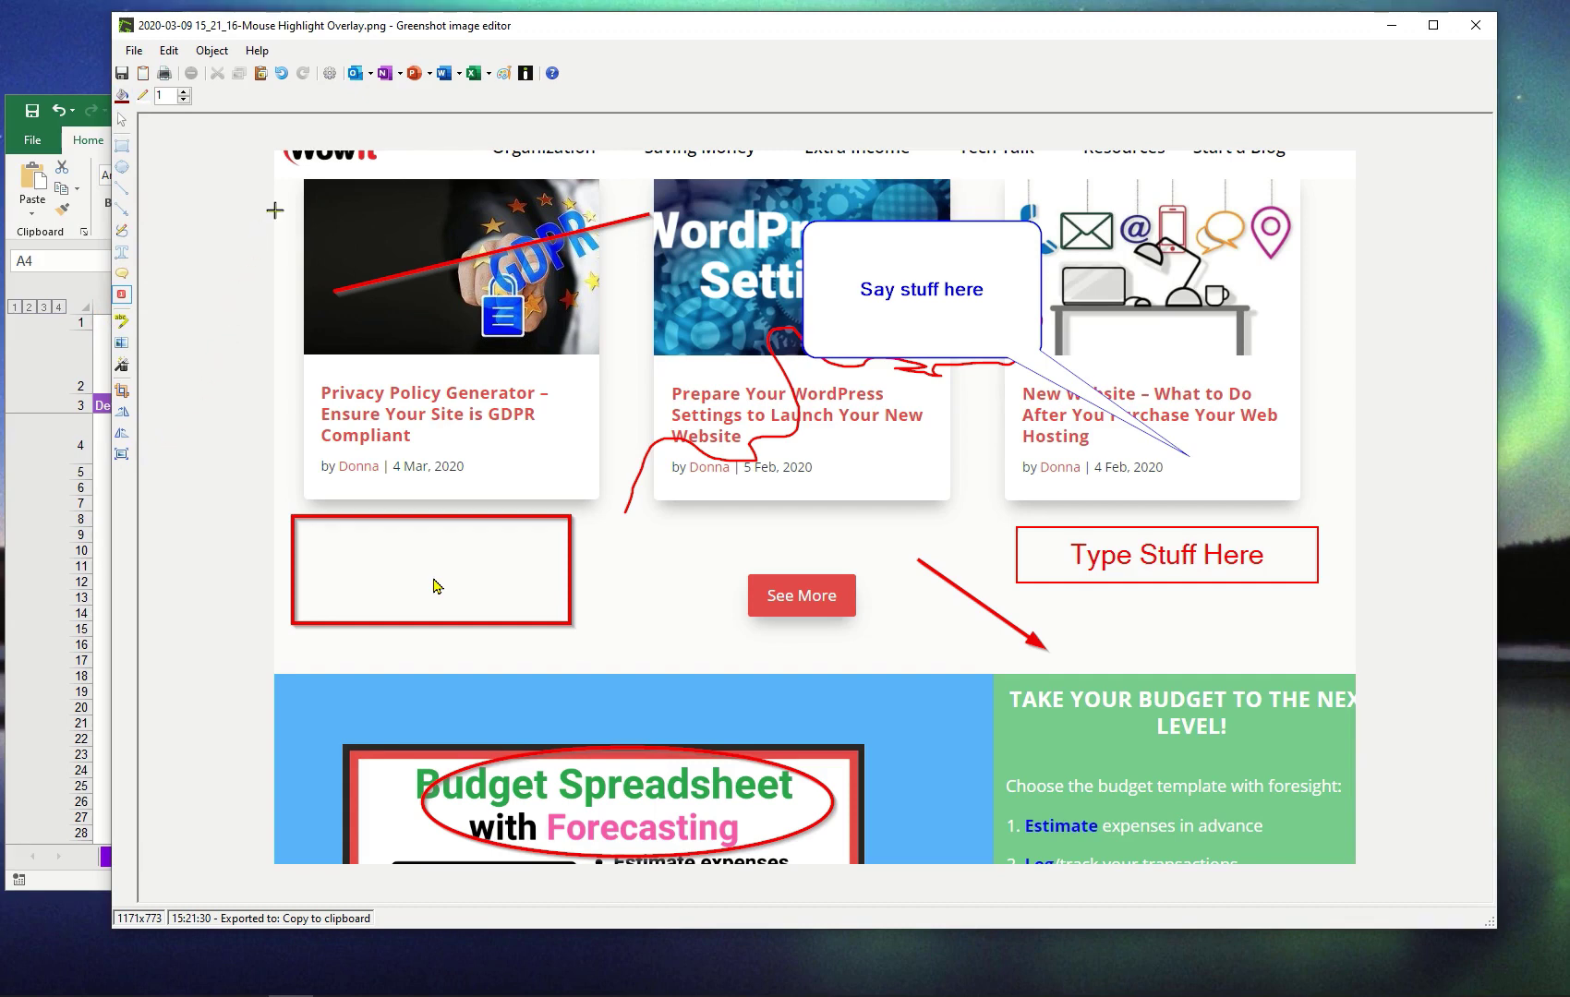
click(328, 181)
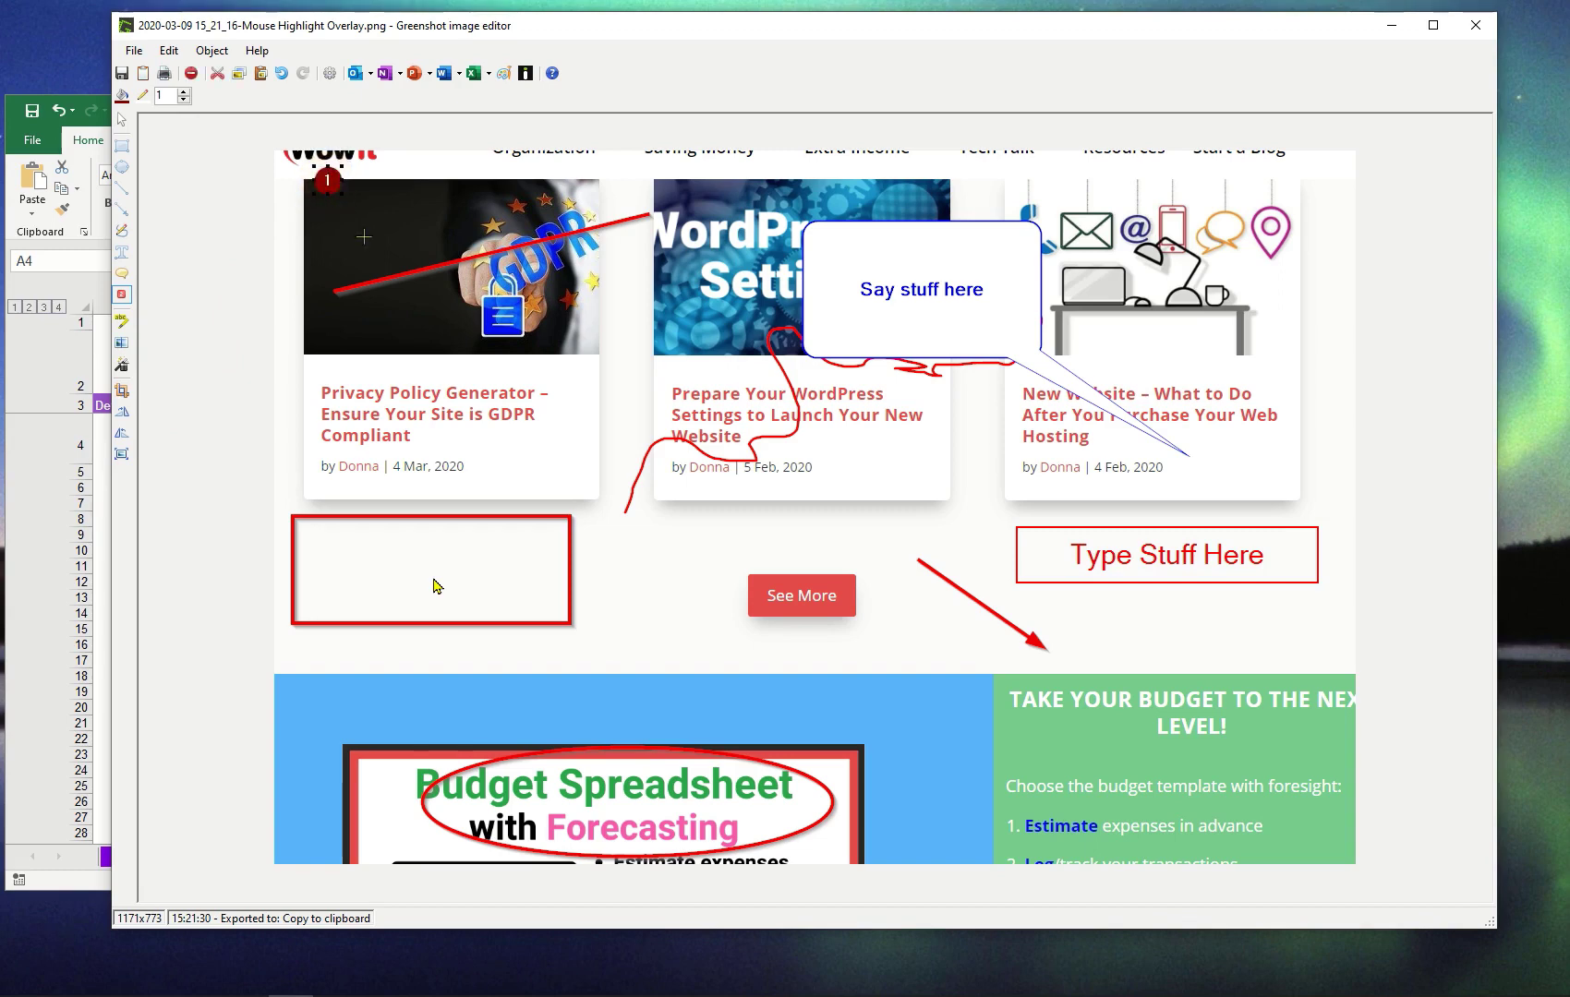
click(391, 411)
click(701, 297)
click(1011, 746)
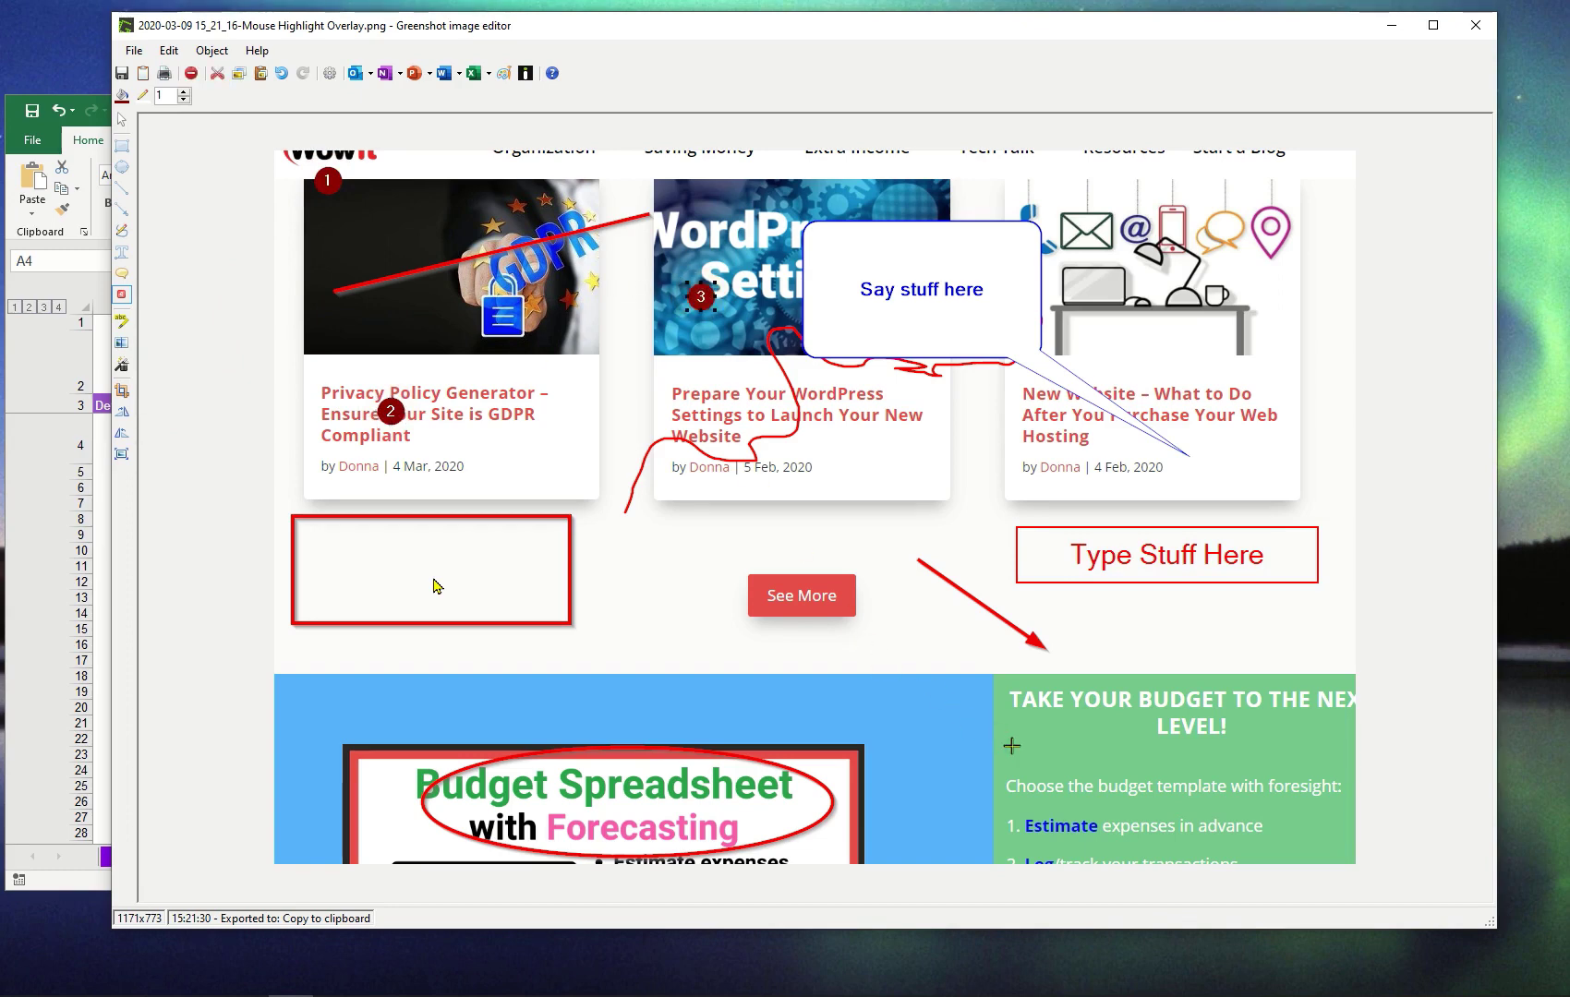
click(1081, 249)
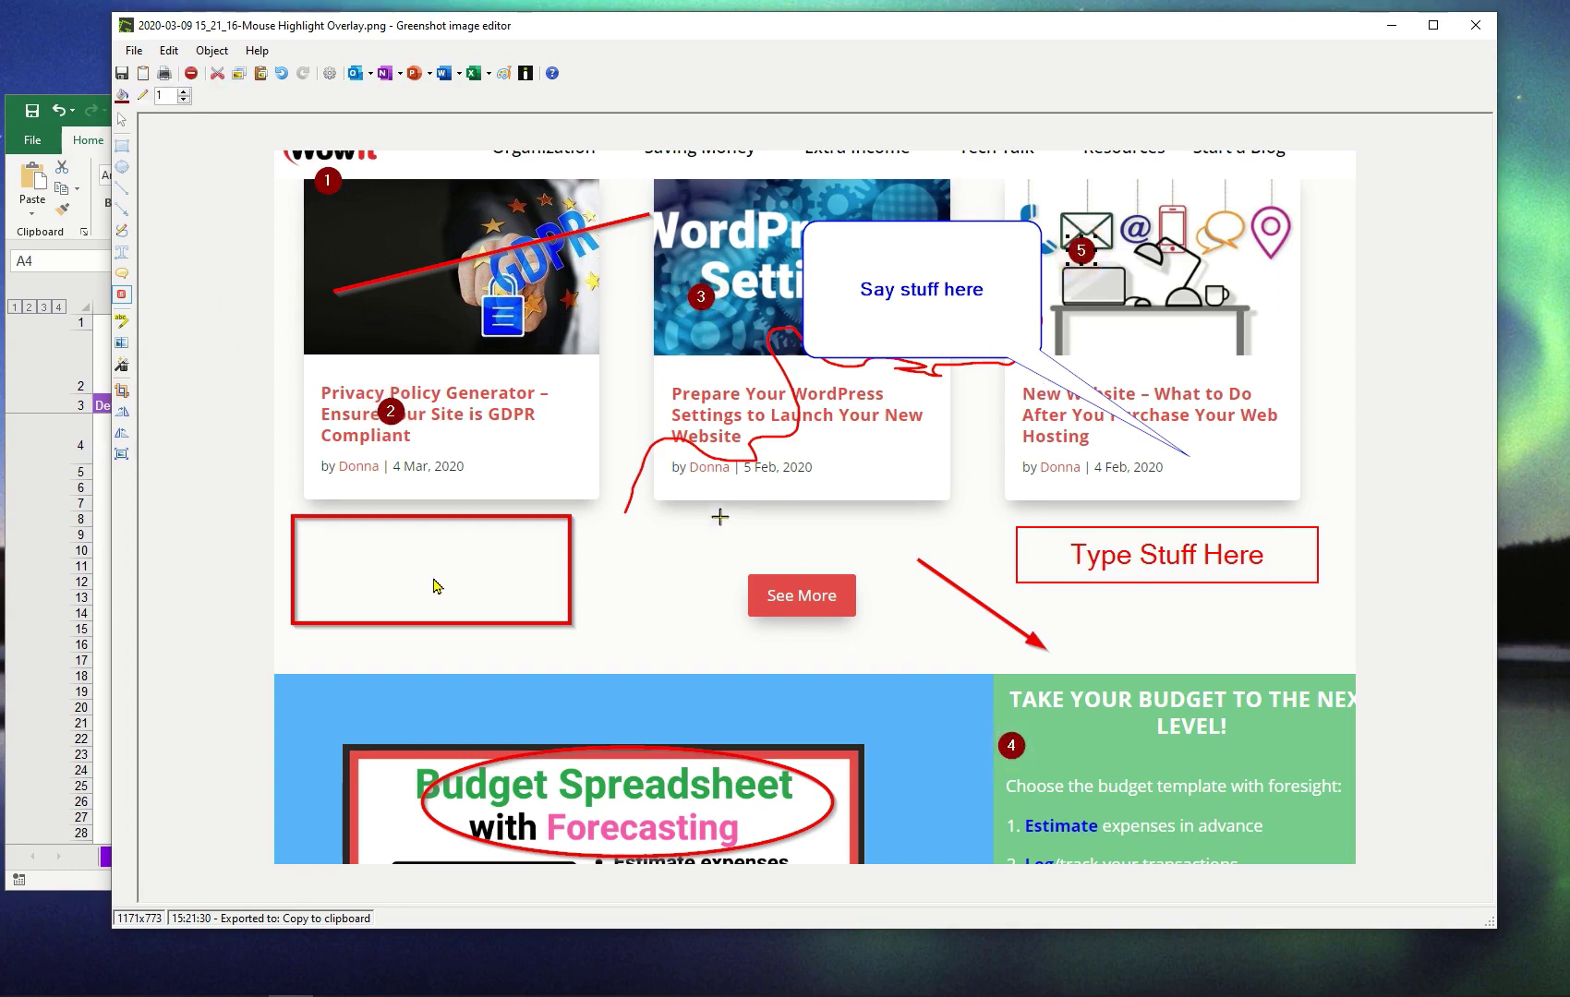
click(570, 537)
click(369, 782)
Highlight the title line "Privacy Policy Generator –" in yellow and pixelate the words "Site is GDPR" on the line below it
click(121, 320)
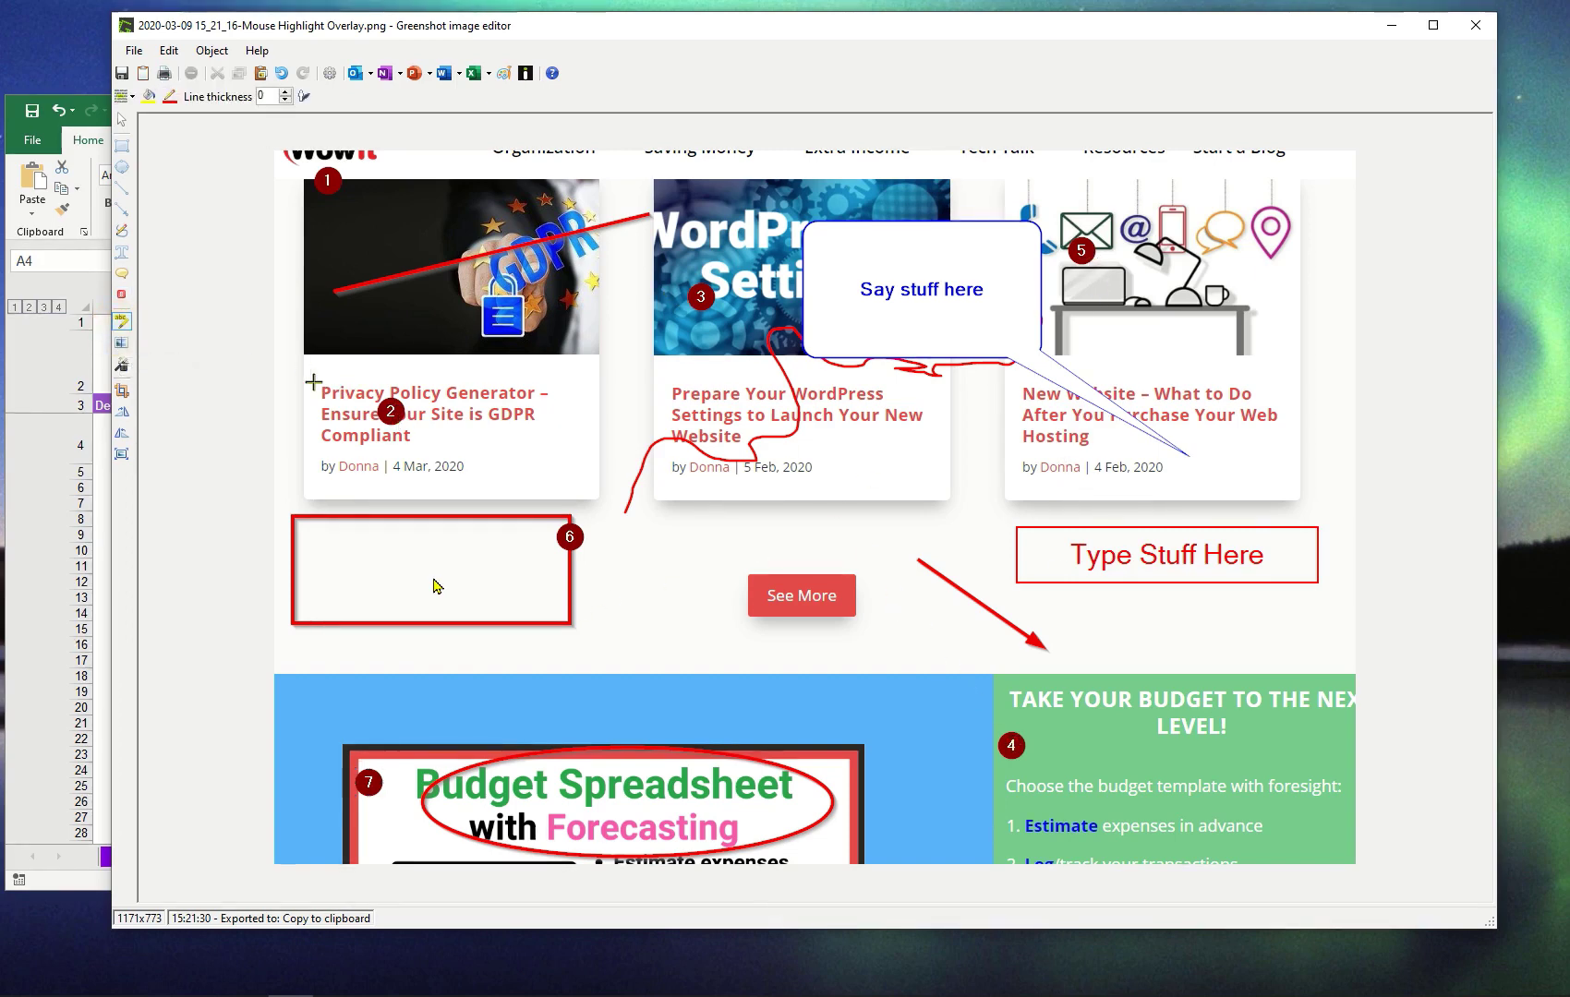
drag(313, 384, 561, 404)
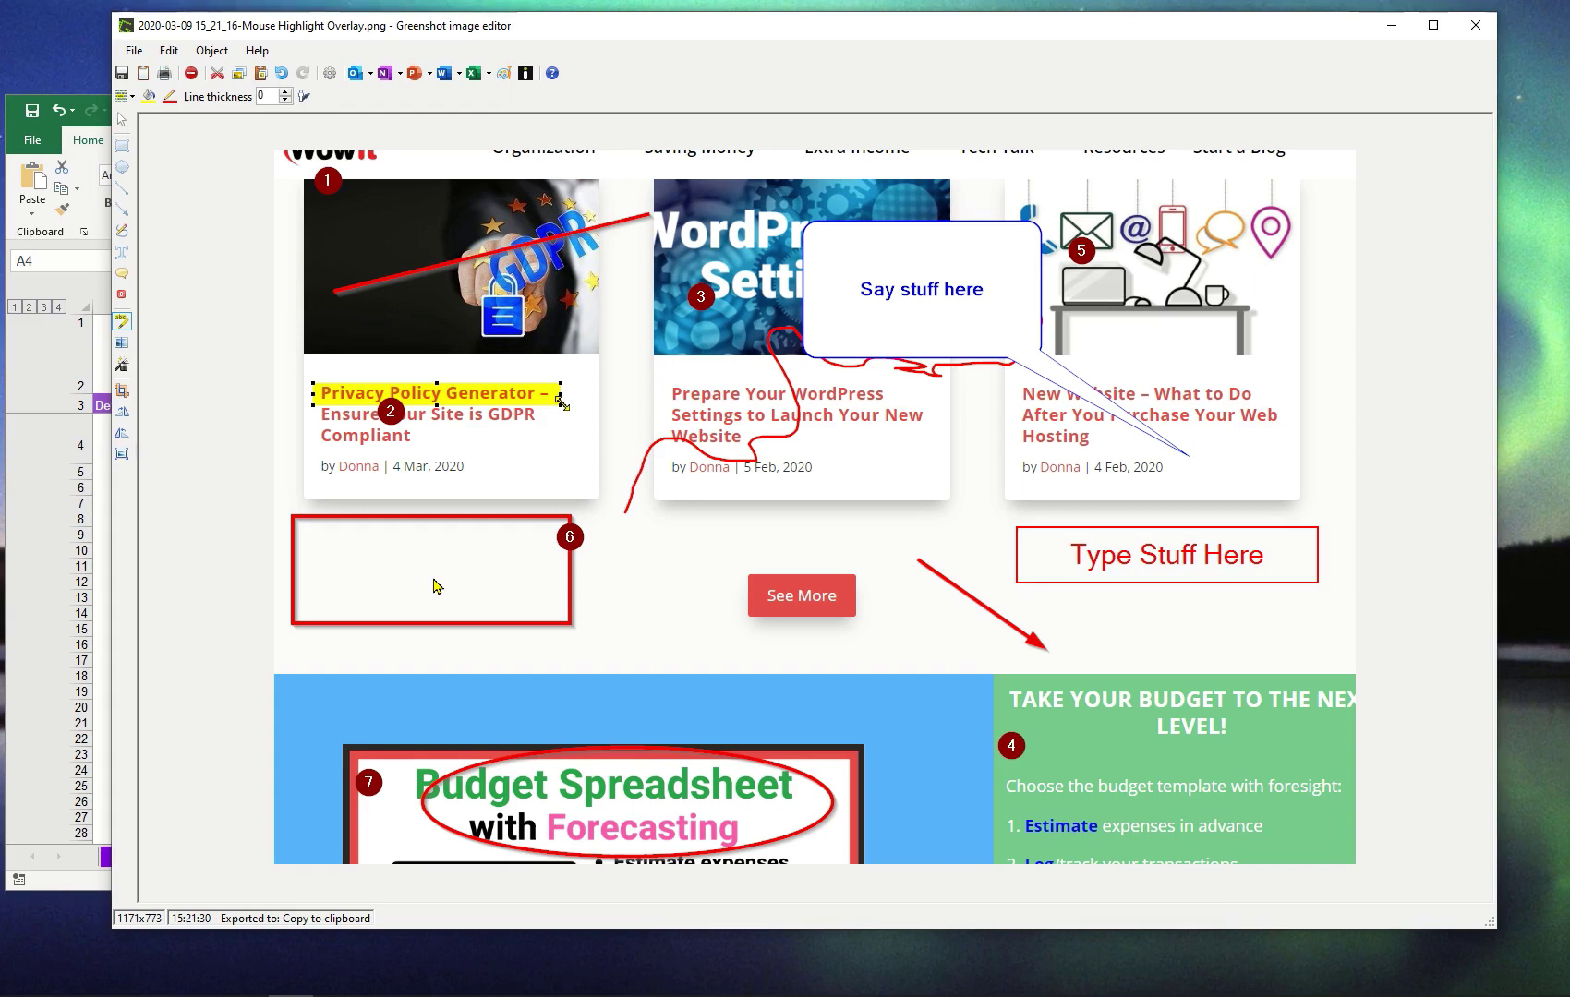
click(126, 352)
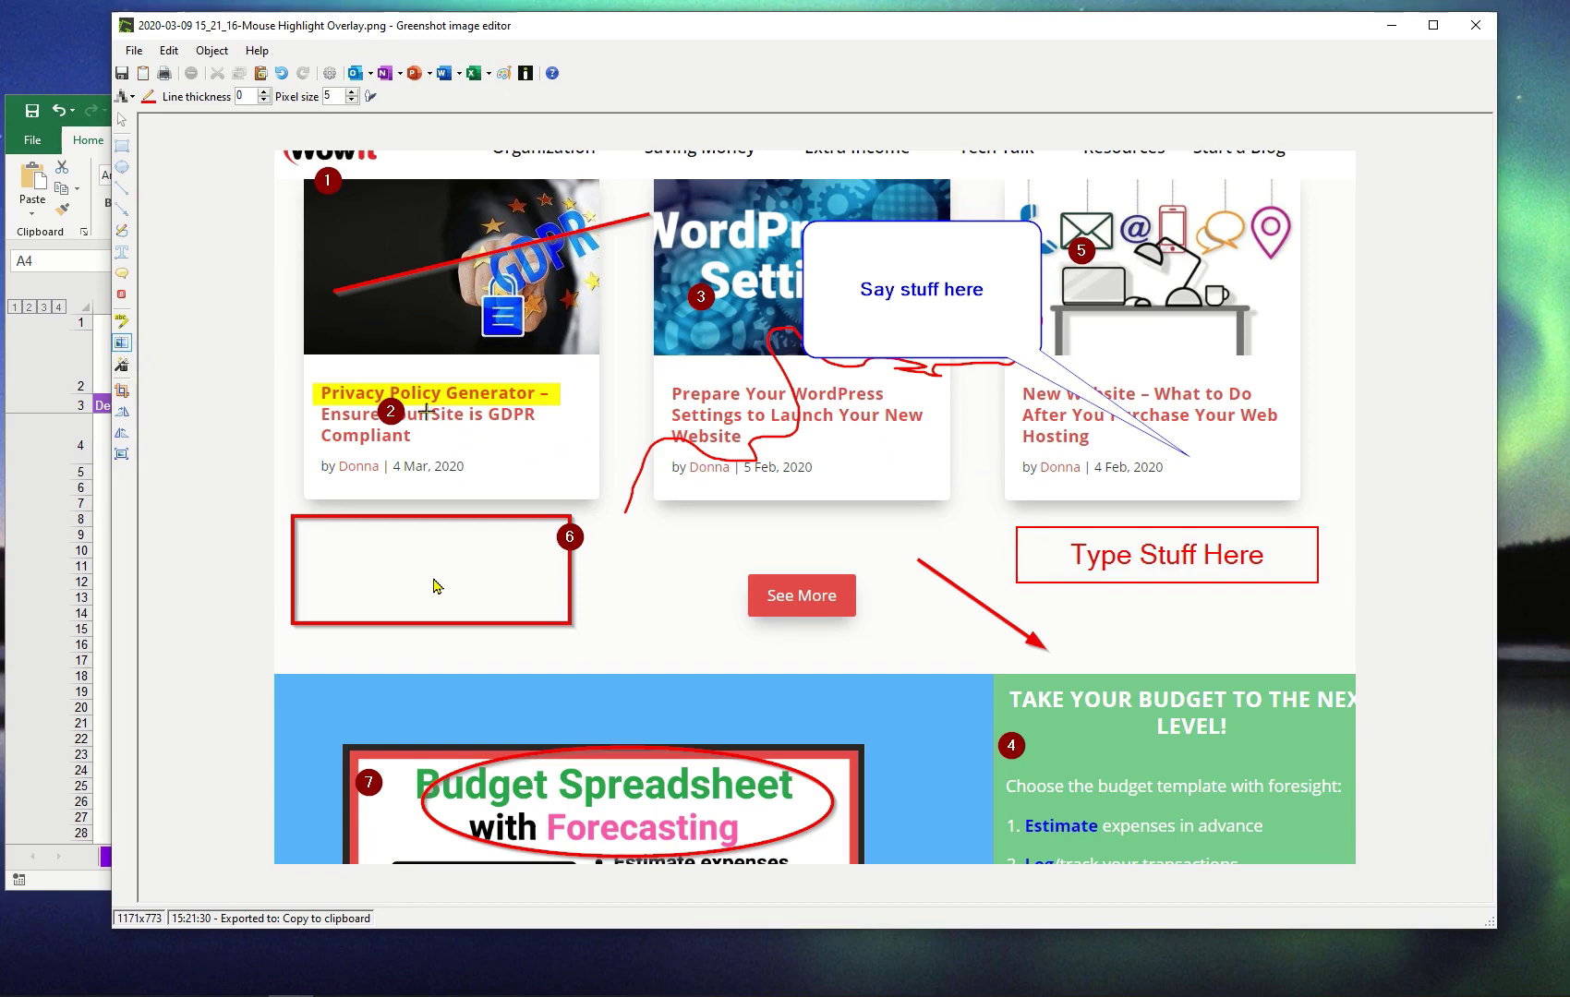
drag(425, 407, 577, 447)
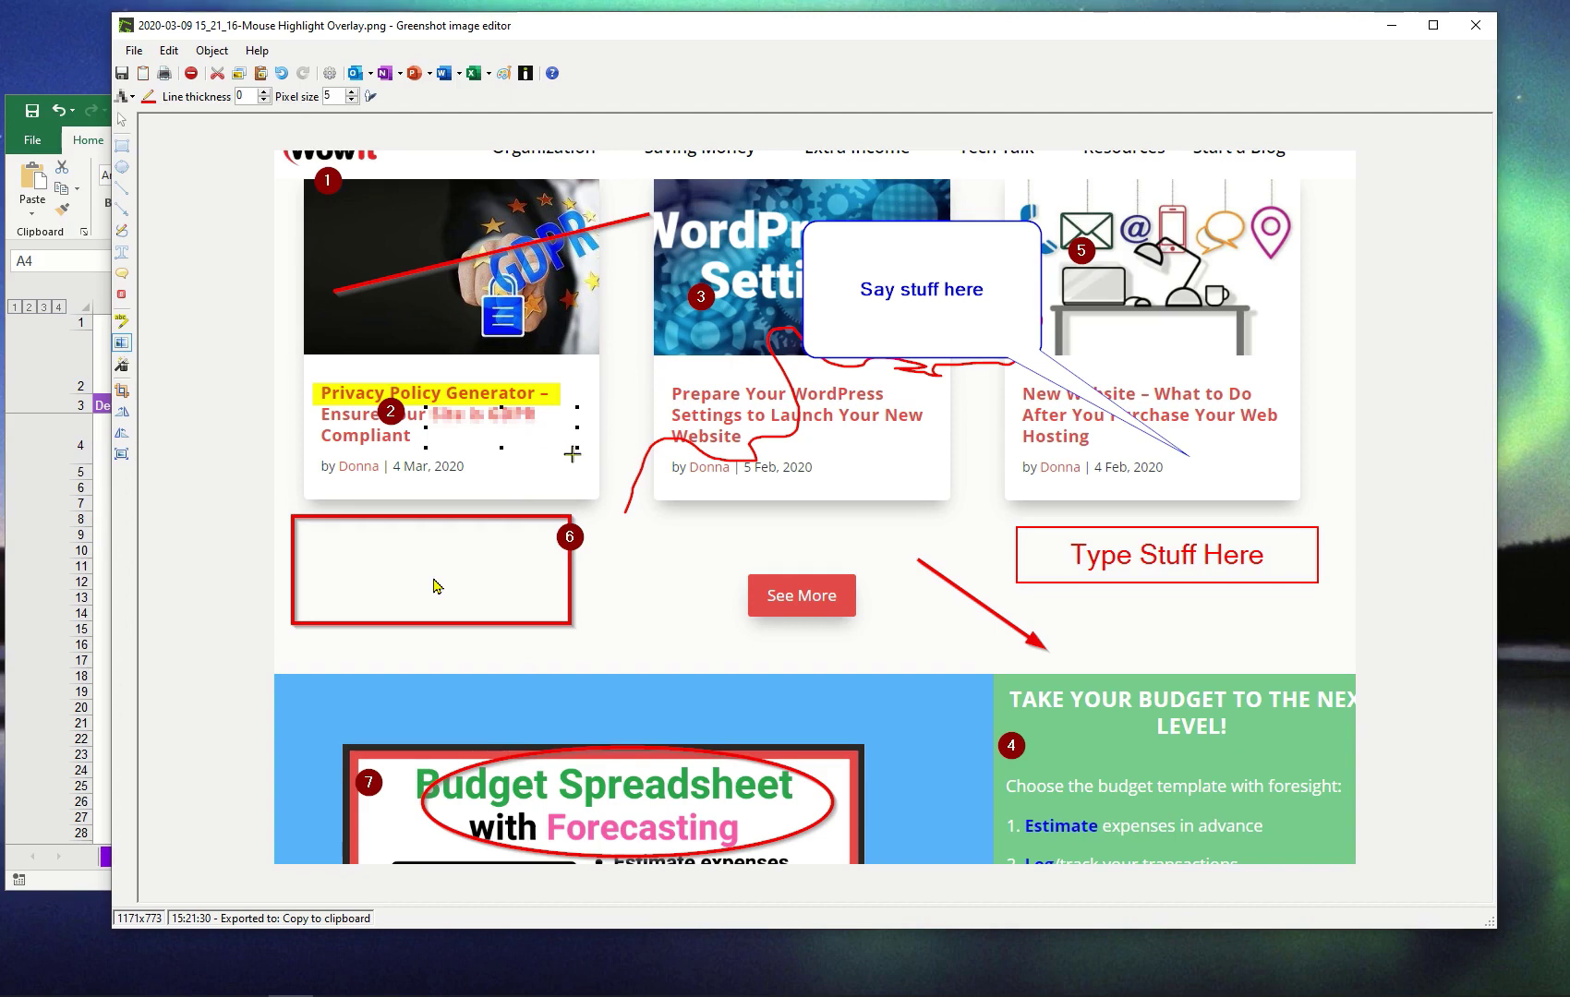
Rotate the annotated screenshot clockwise
click(122, 422)
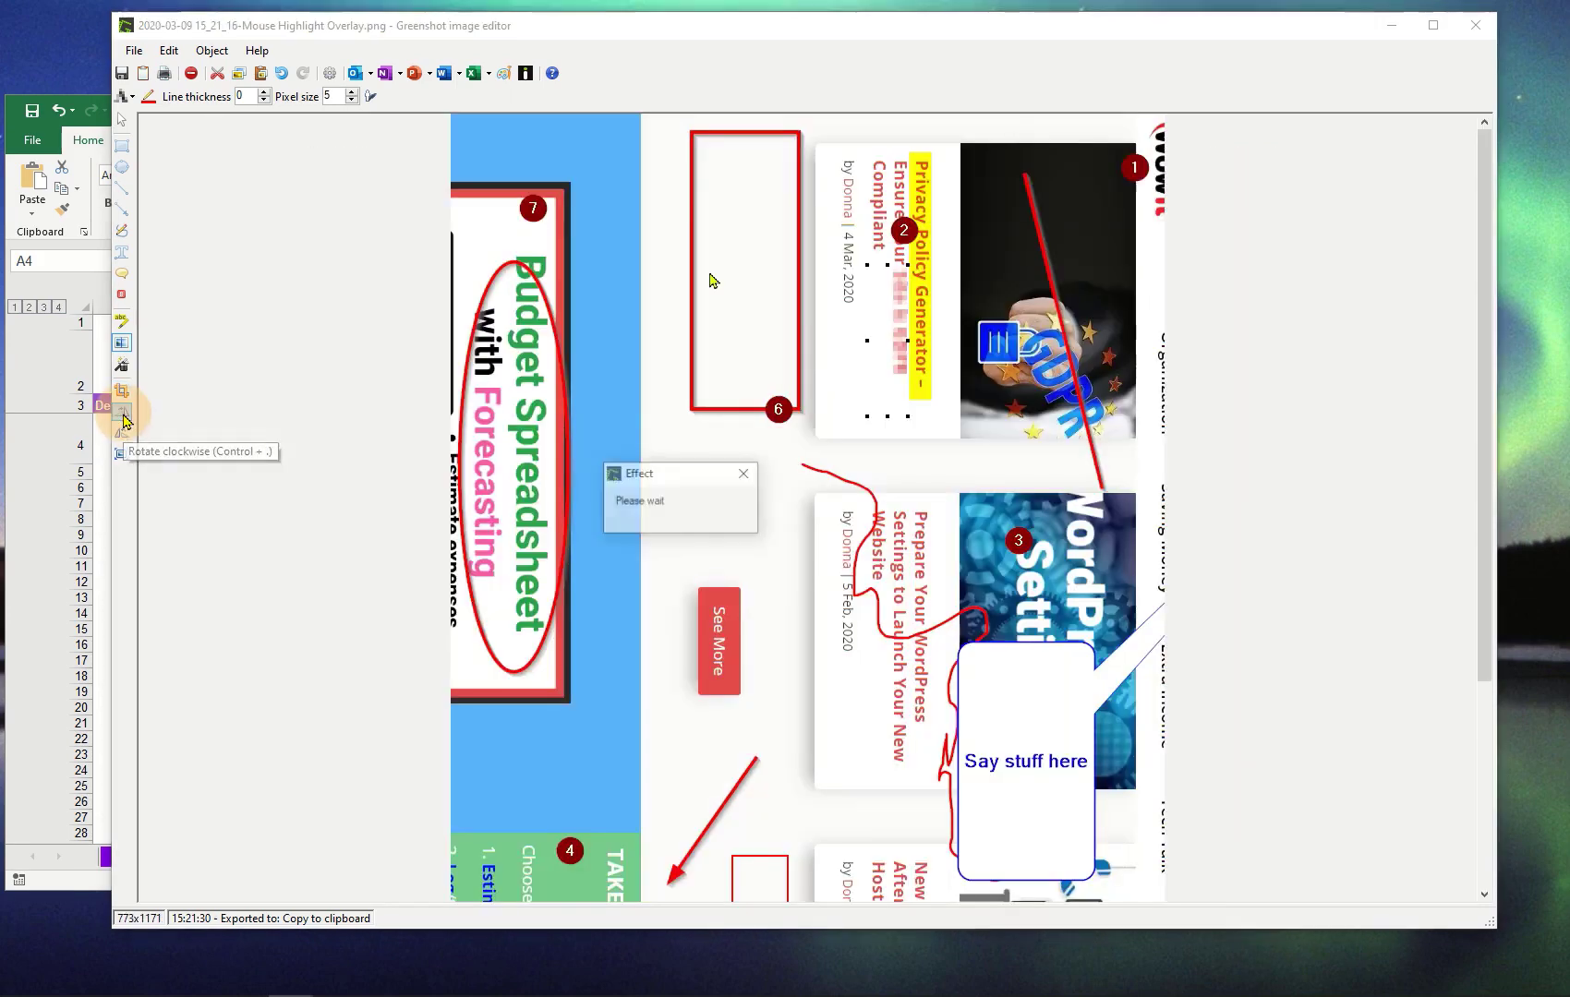
Rotate the annotated screenshot clockwise three more times to bring it back upright
click(123, 421)
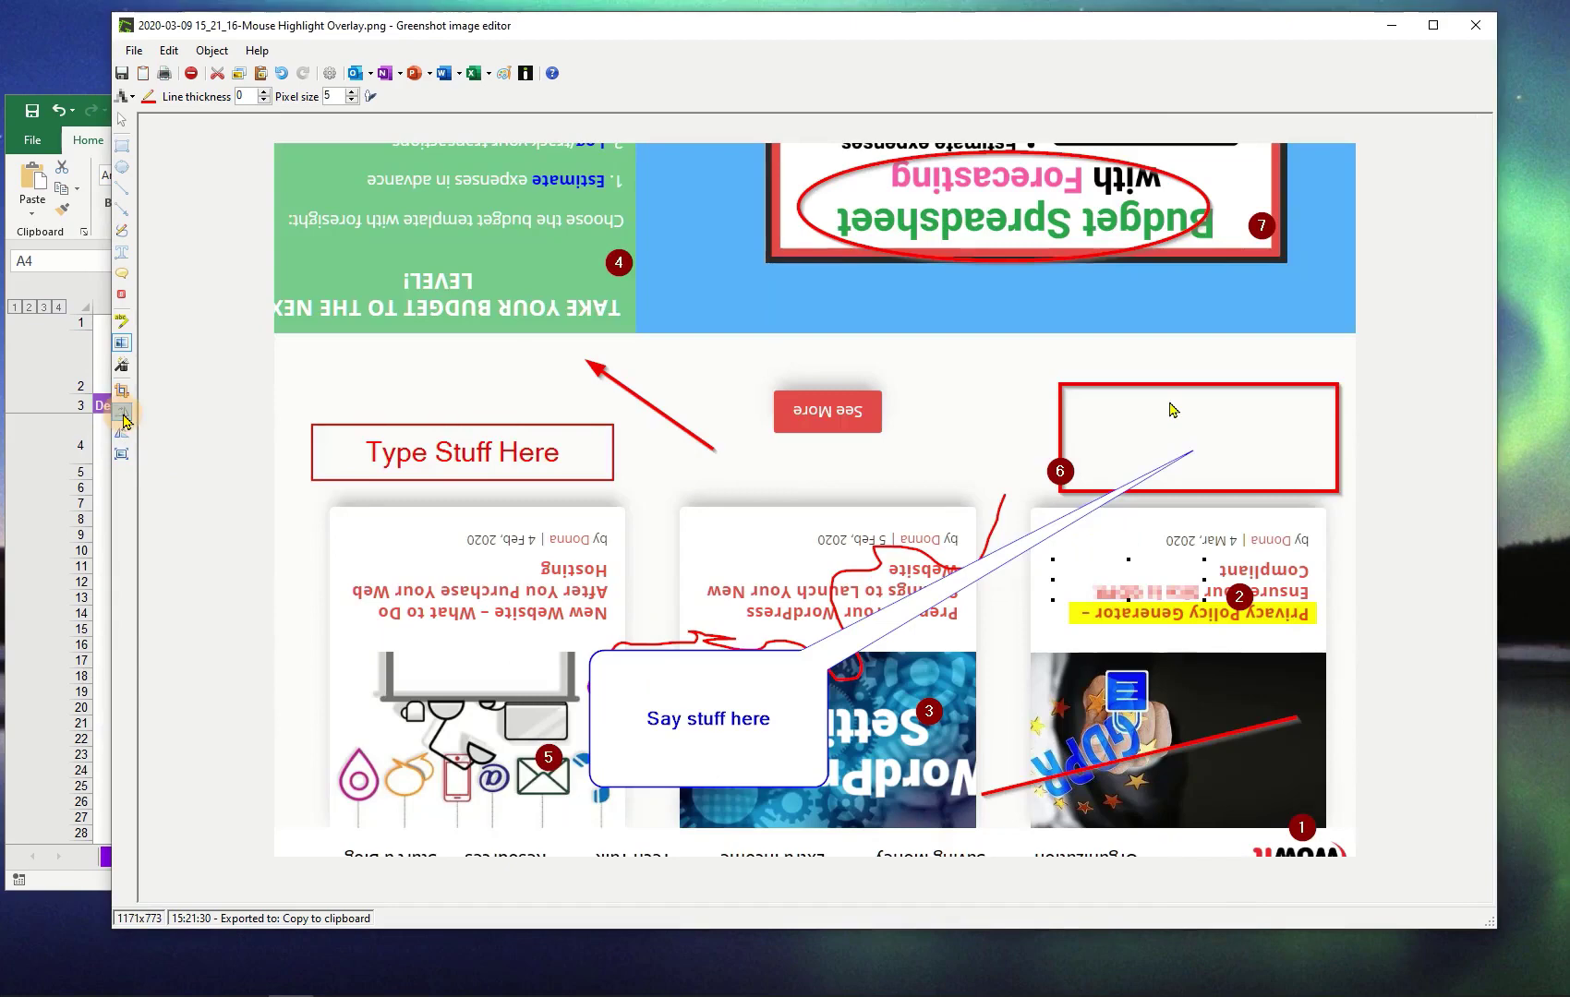
click(123, 421)
click(123, 422)
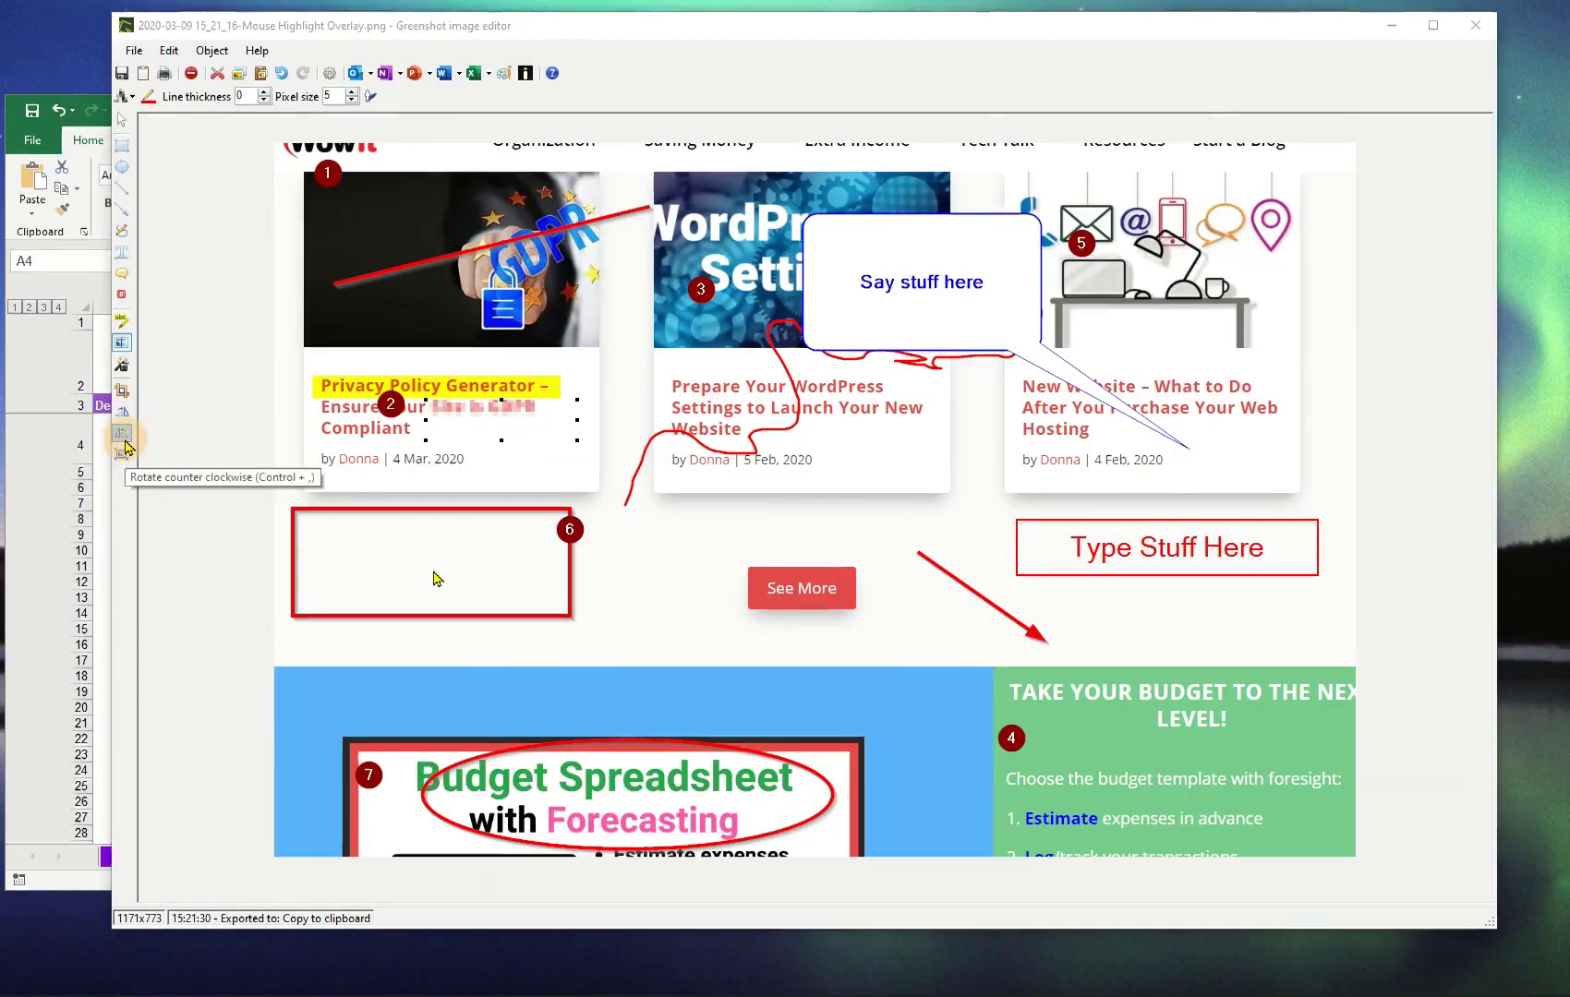
Rotate the screenshot counterclockwise four times through a full turn
click(125, 443)
click(125, 443)
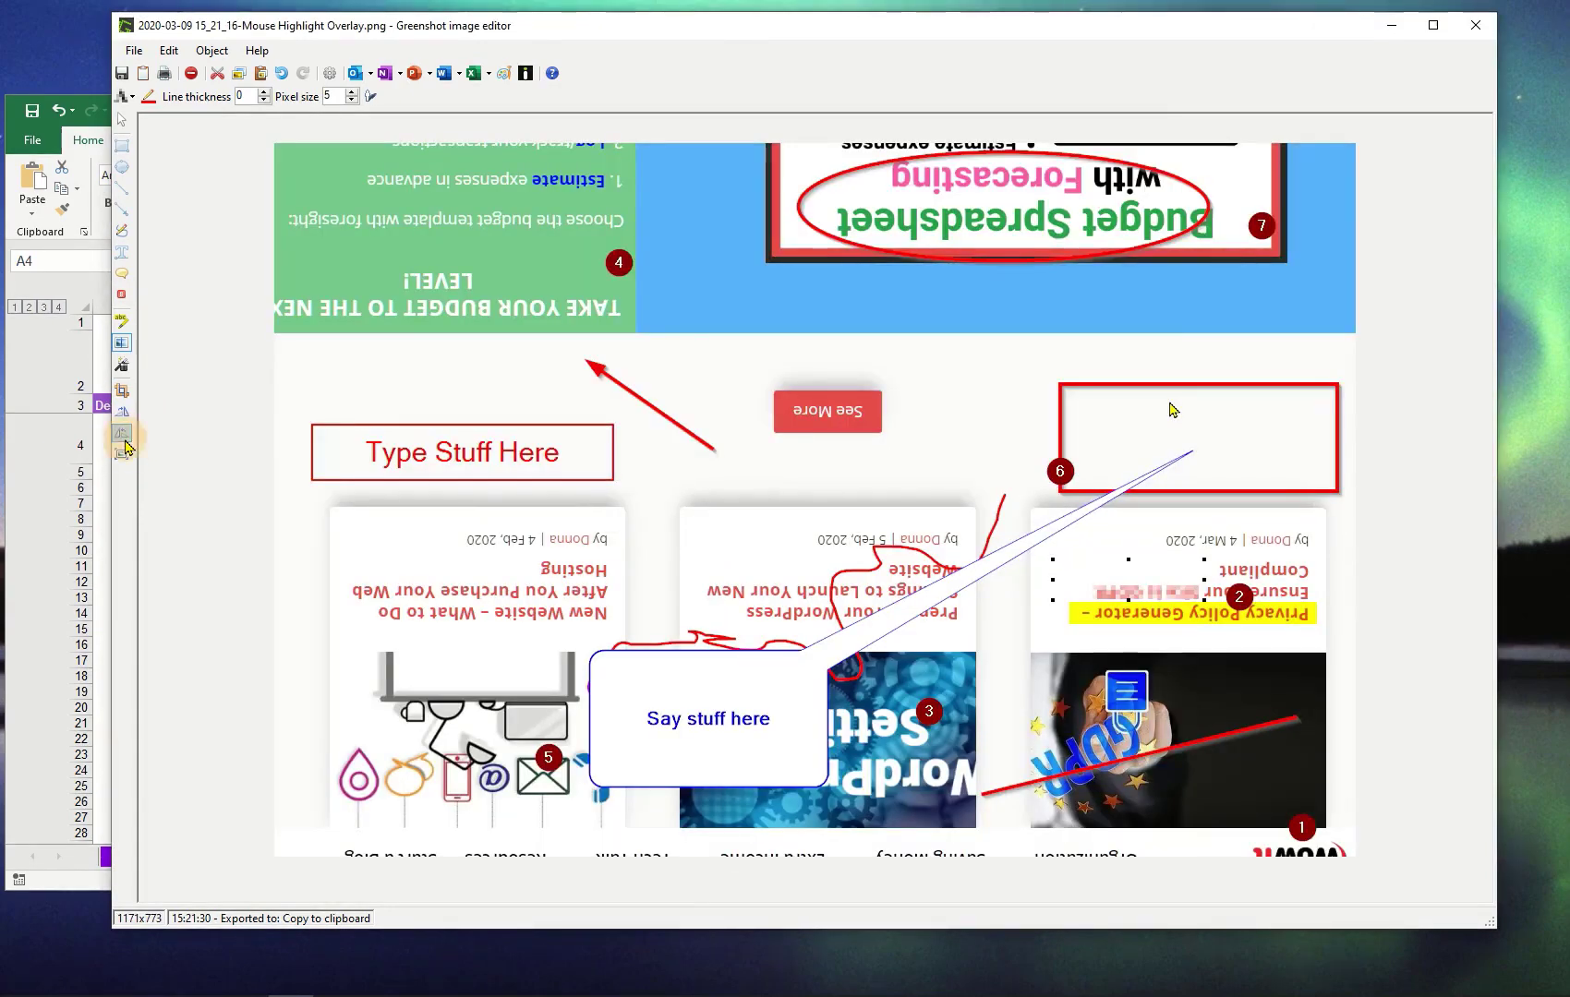
click(125, 443)
click(125, 442)
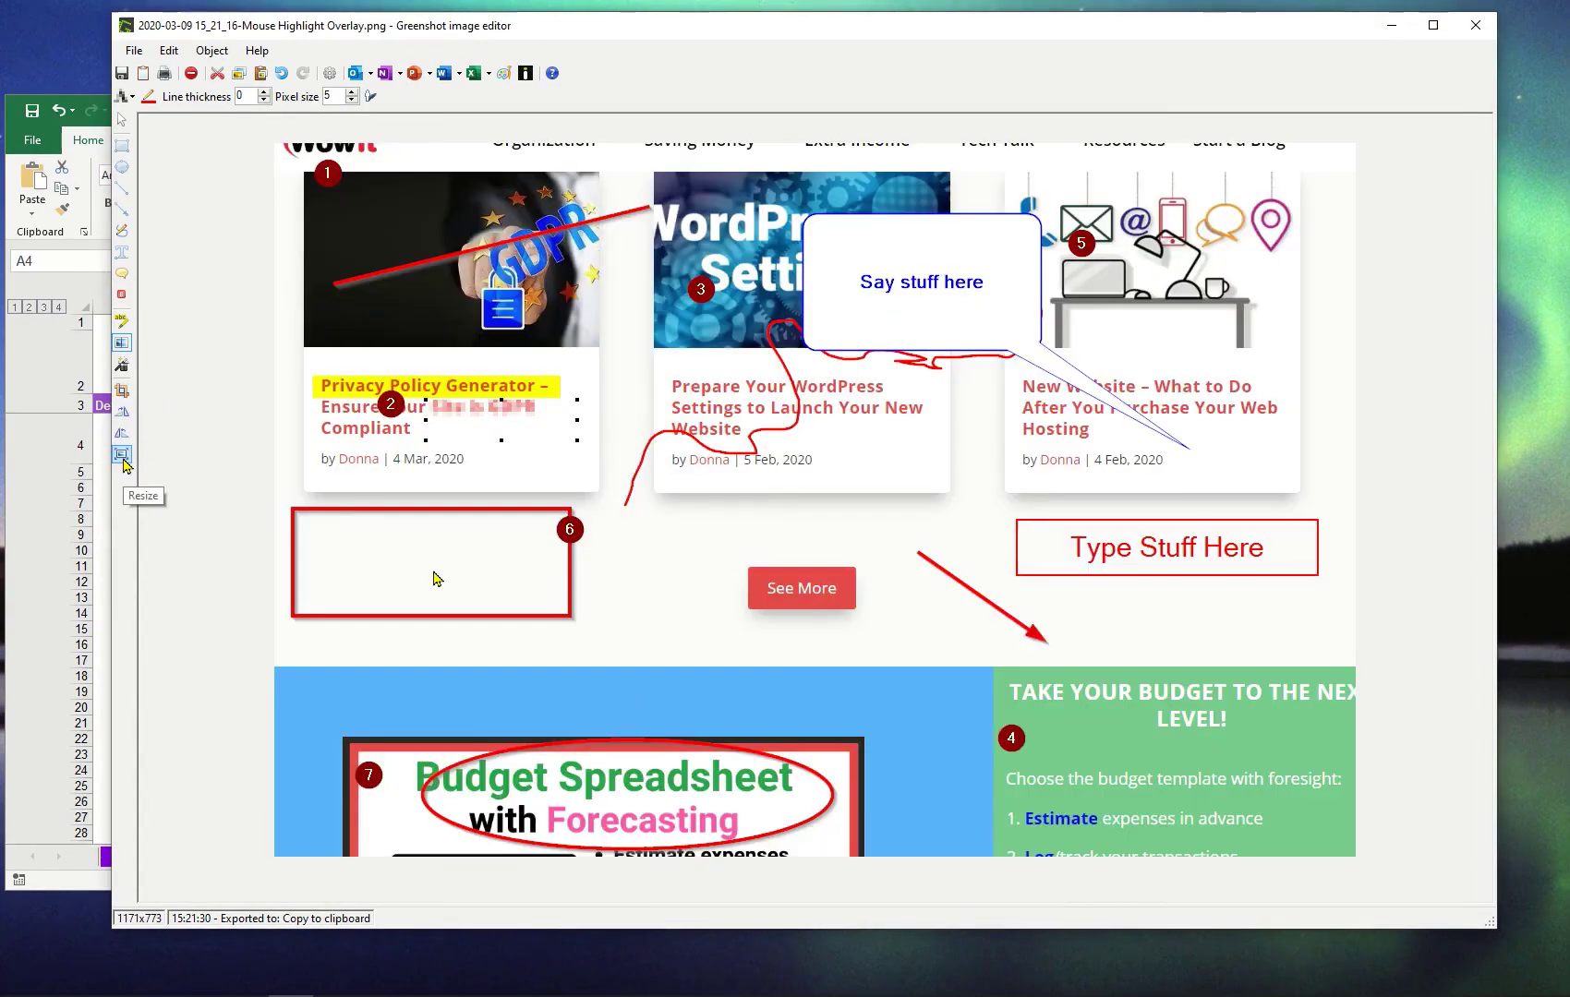
View the image resize settings without applying any change, and add a border around the screenshot
click(125, 463)
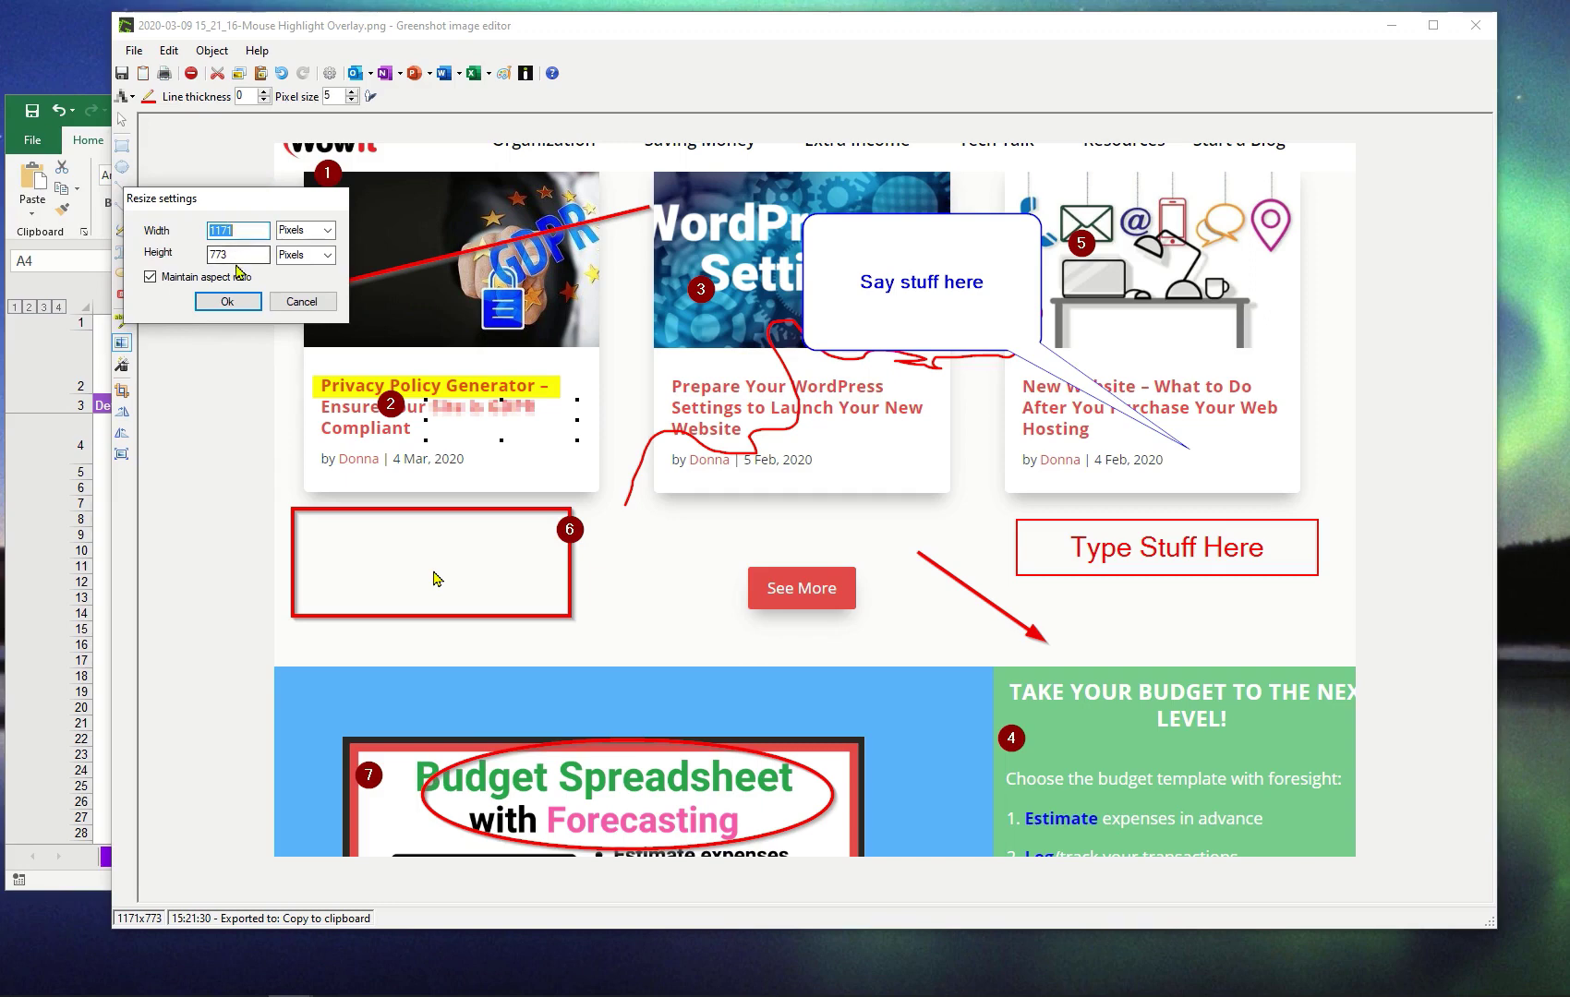
click(289, 308)
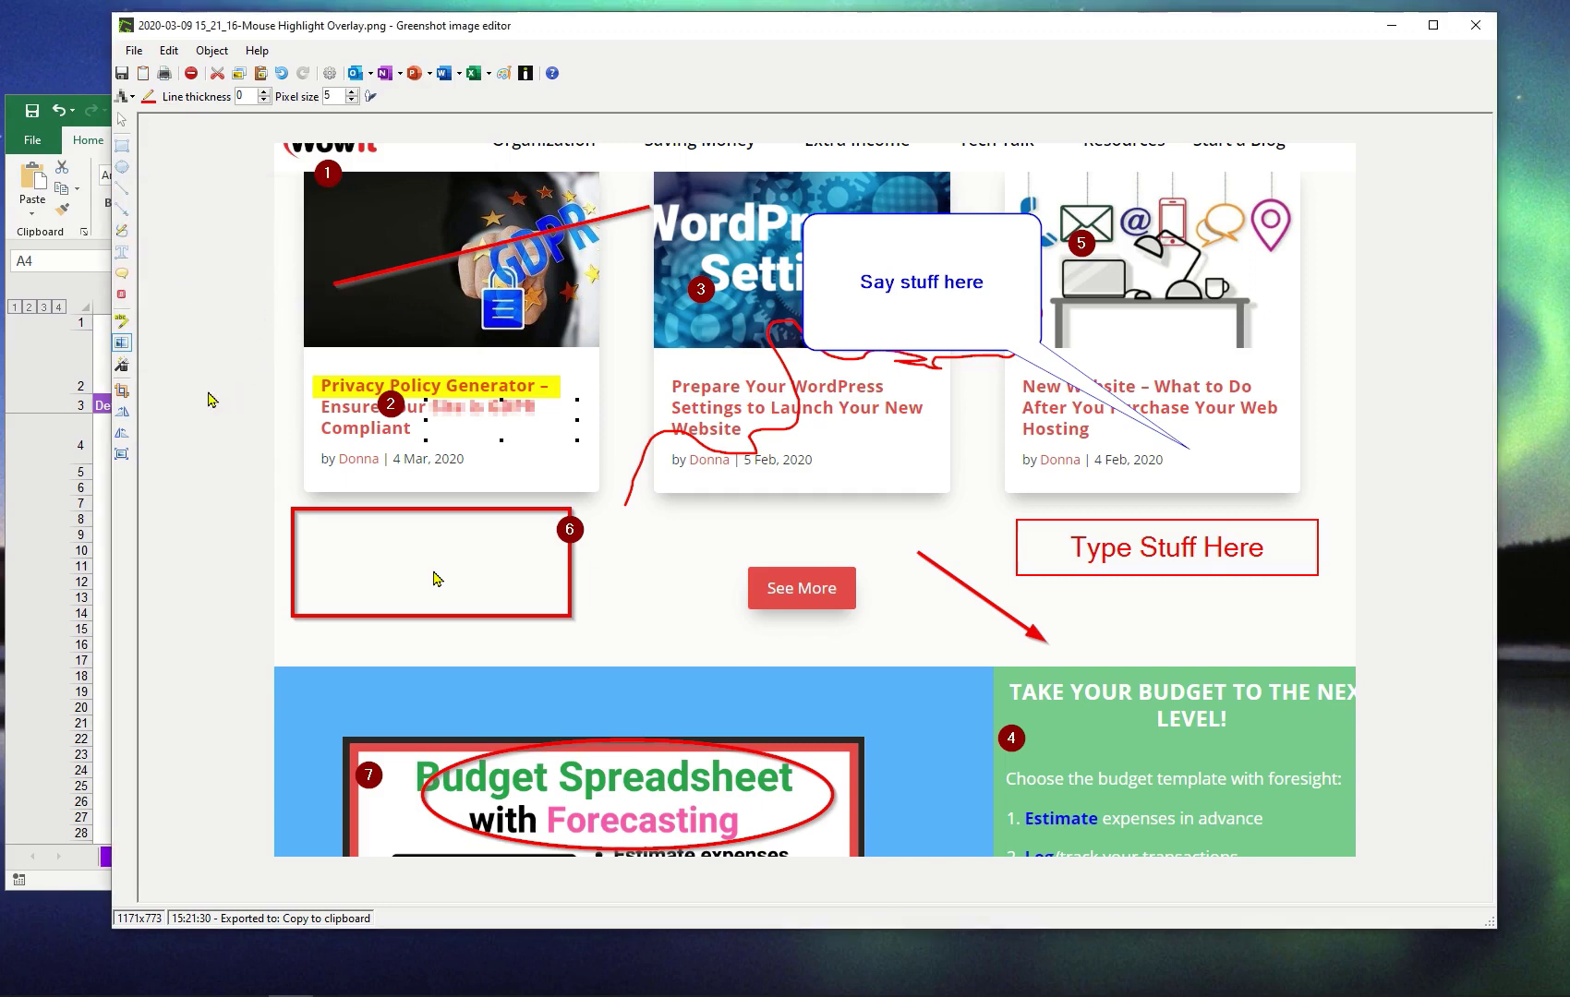
click(124, 367)
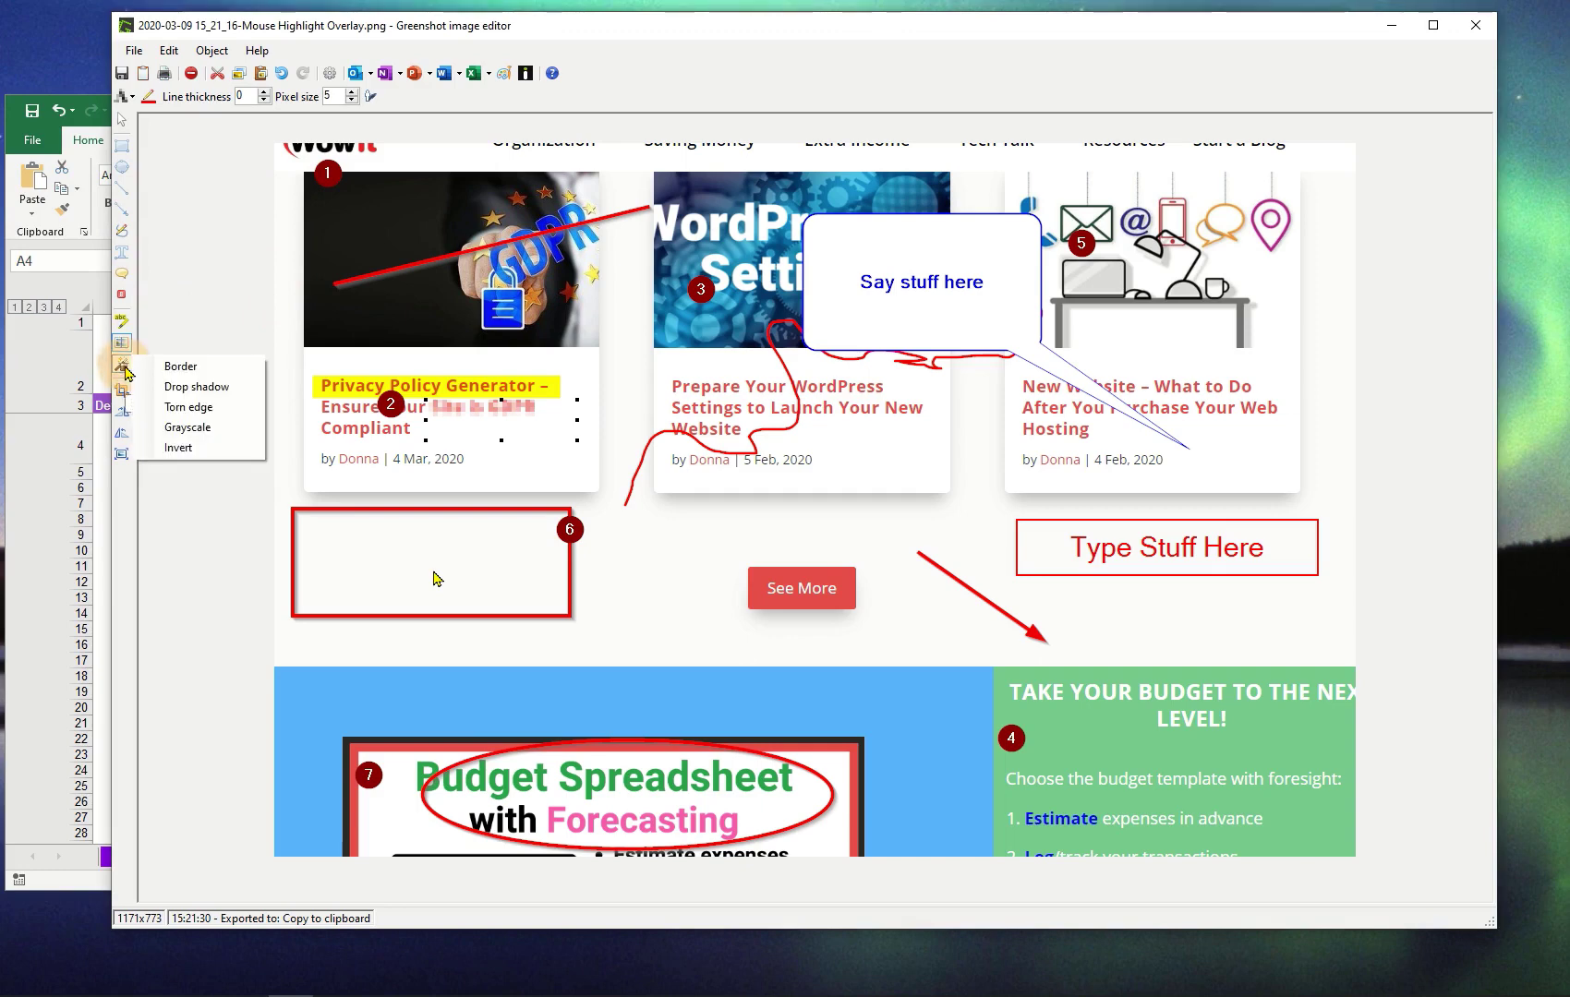
click(212, 367)
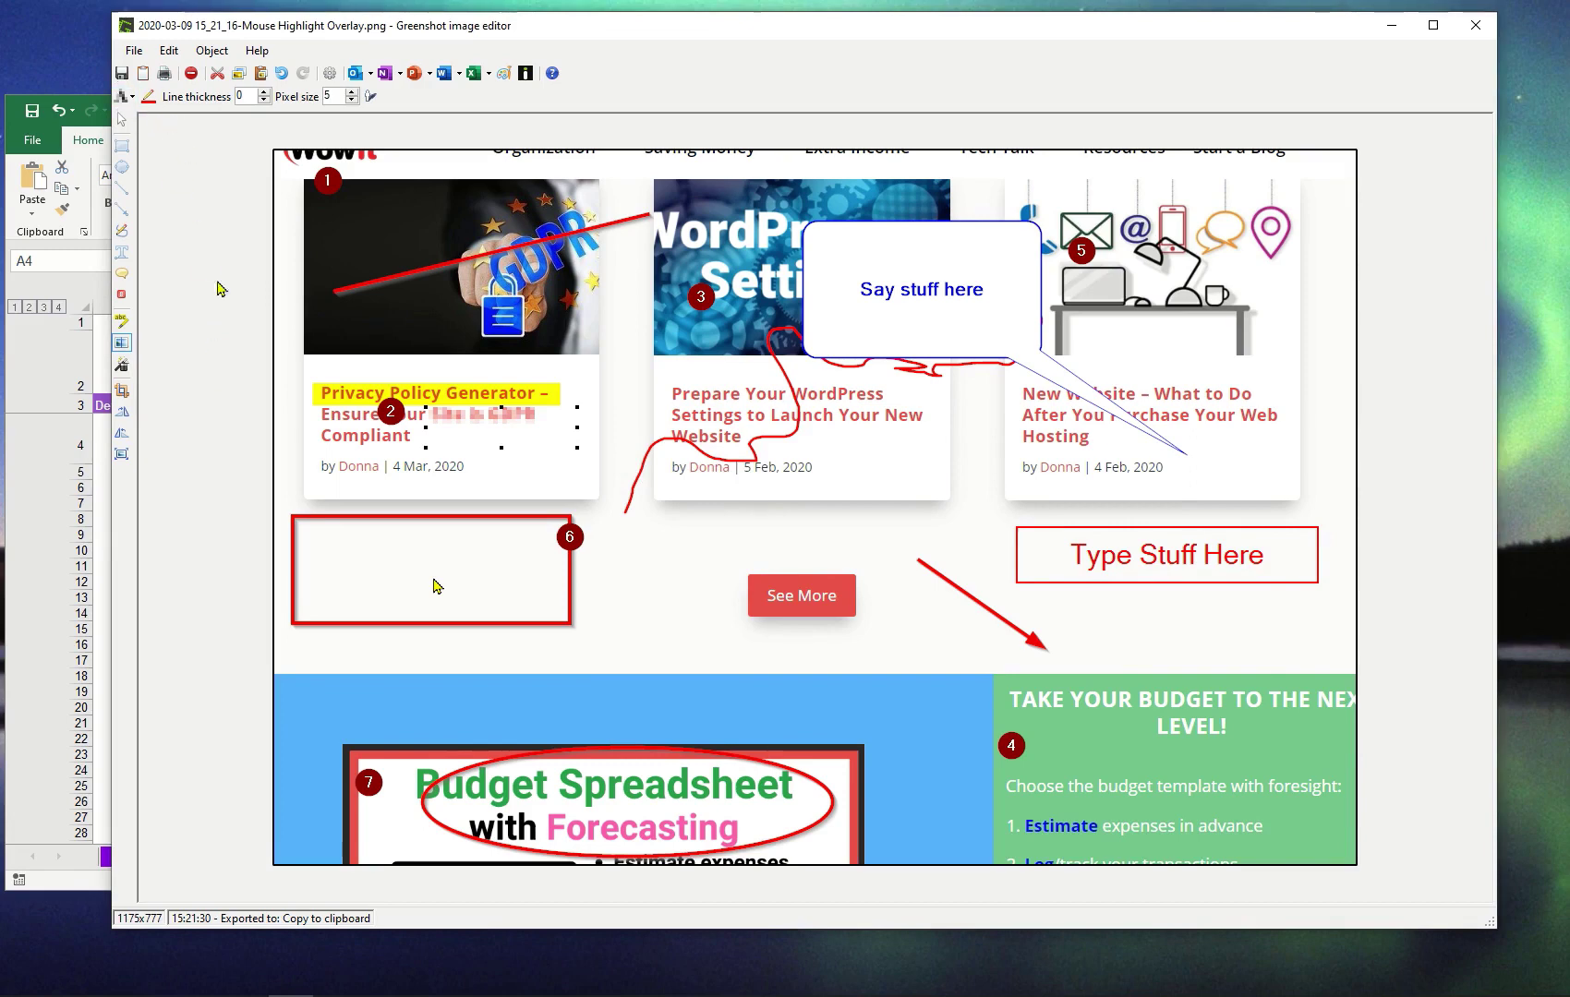
Try the Drop shadow, Torn edge and Grayscale effects one at a time on the bordered screenshot
click(121, 367)
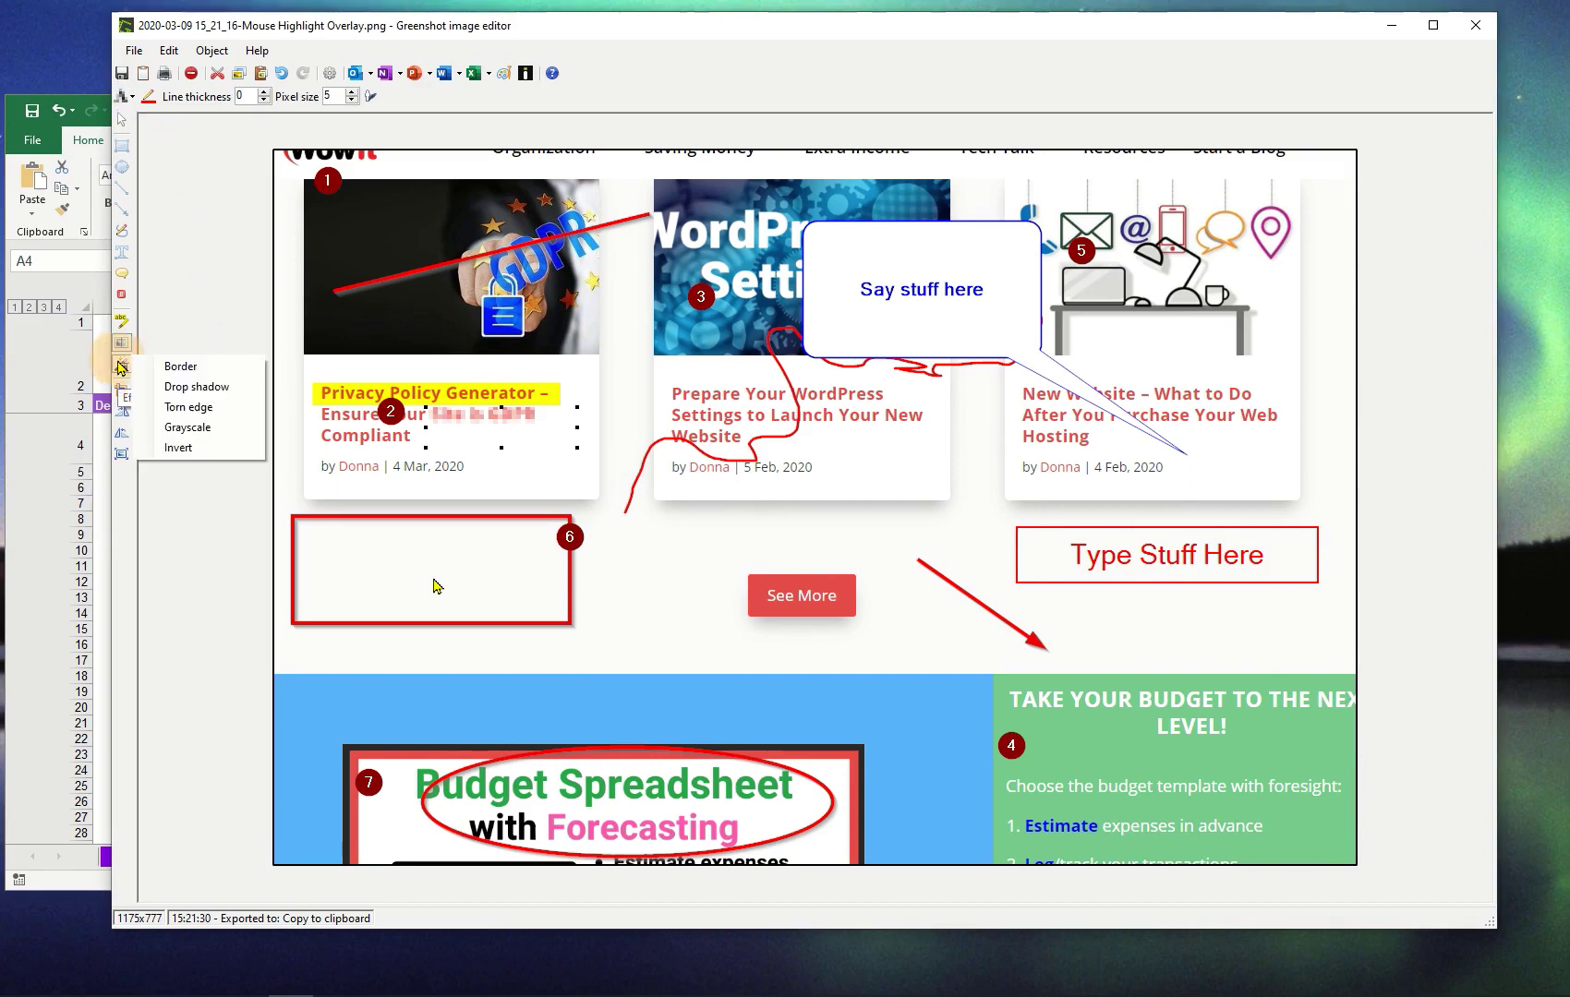
click(196, 389)
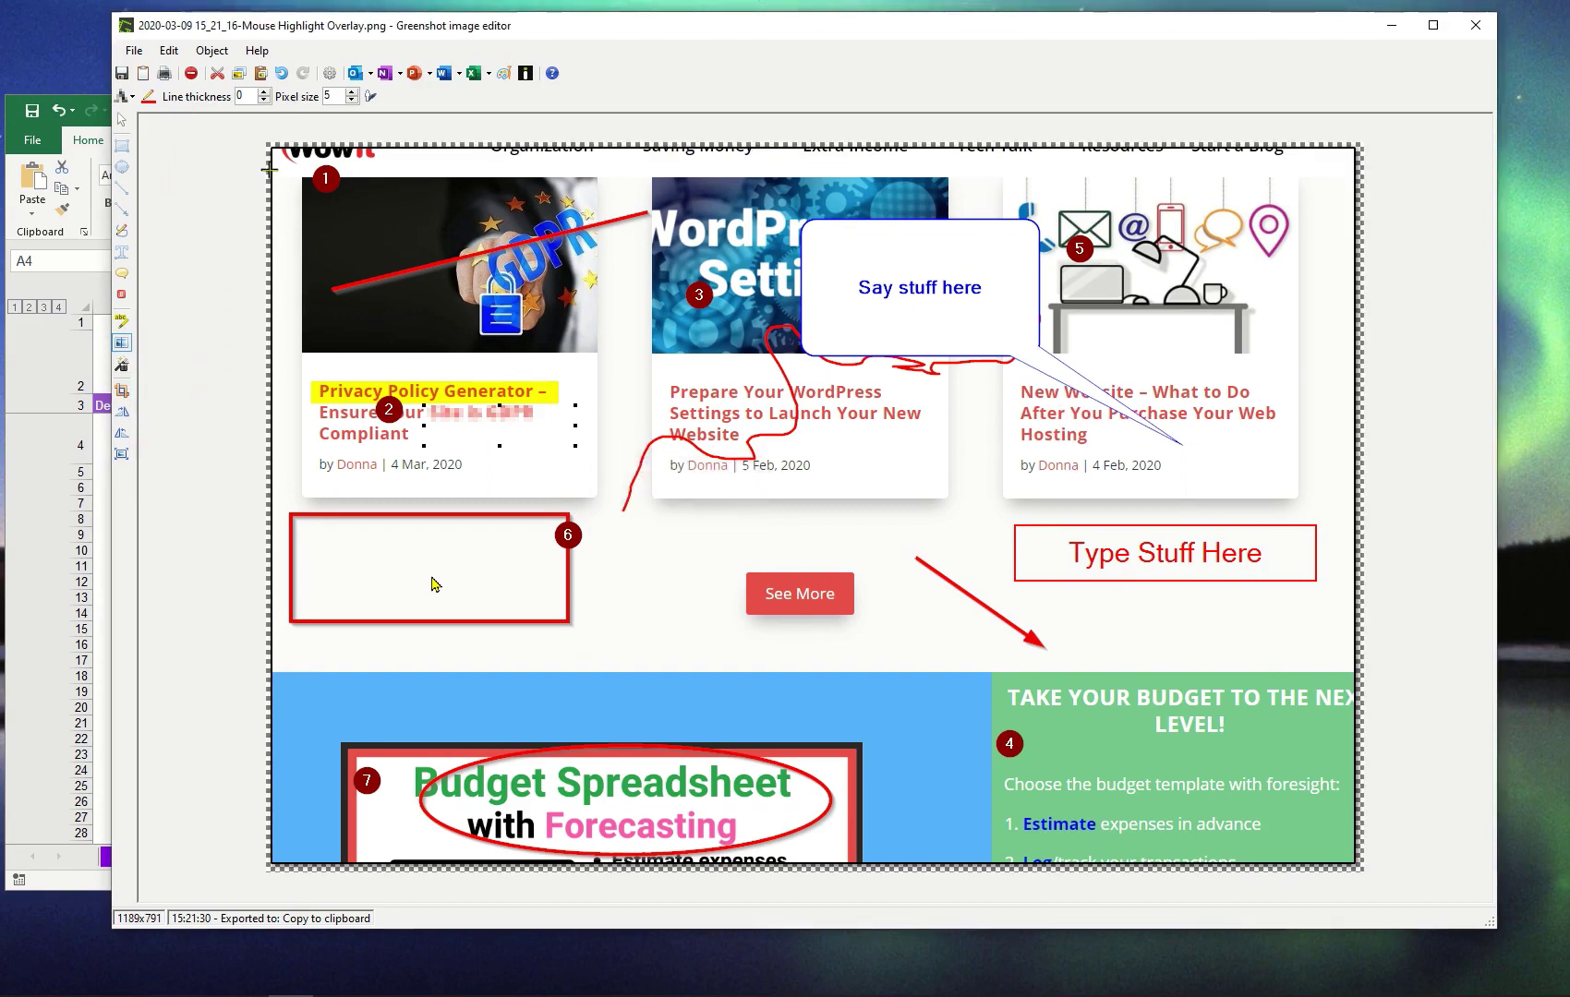
key(ctrl+z)
click(121, 369)
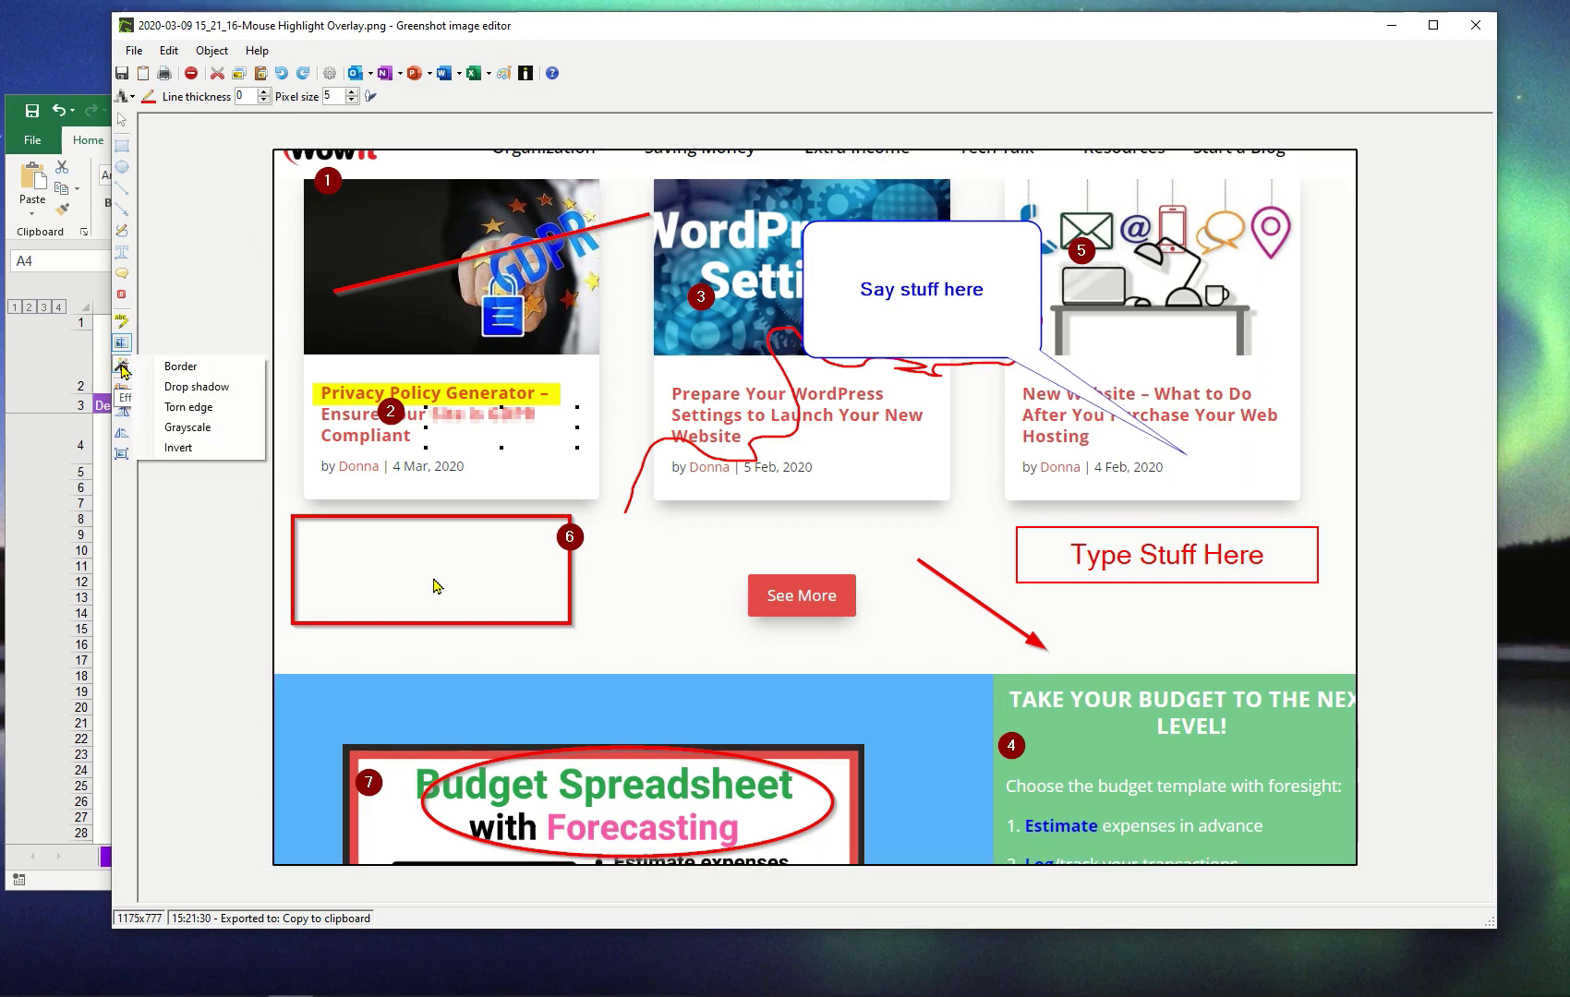
click(189, 408)
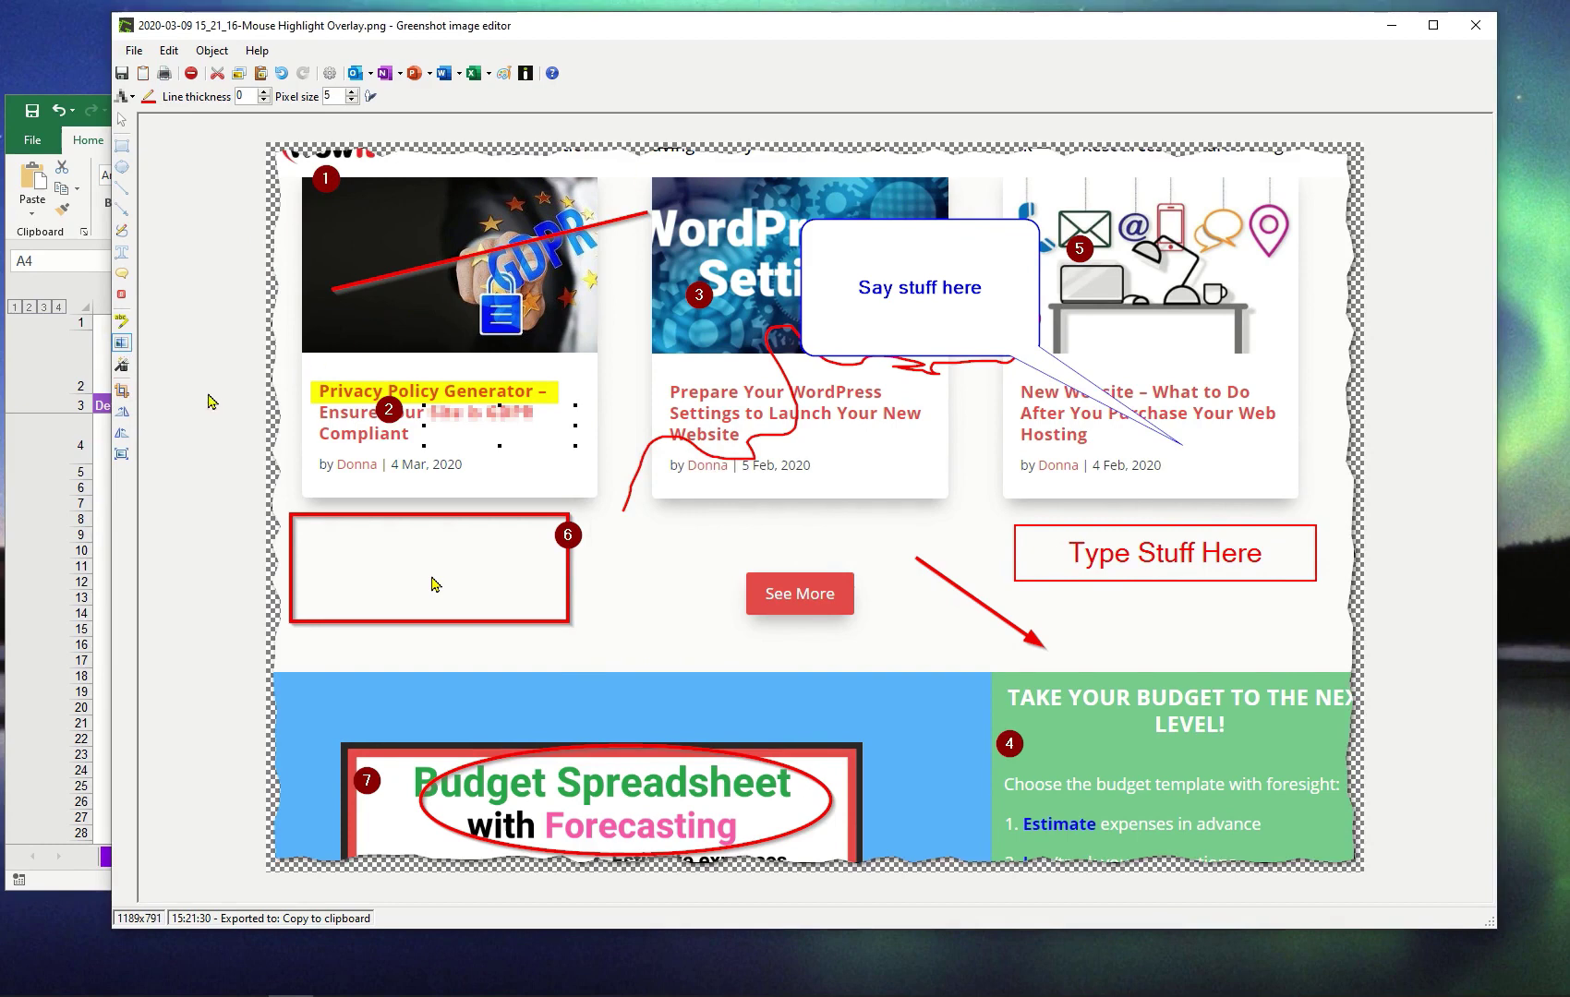
key(ctrl+z)
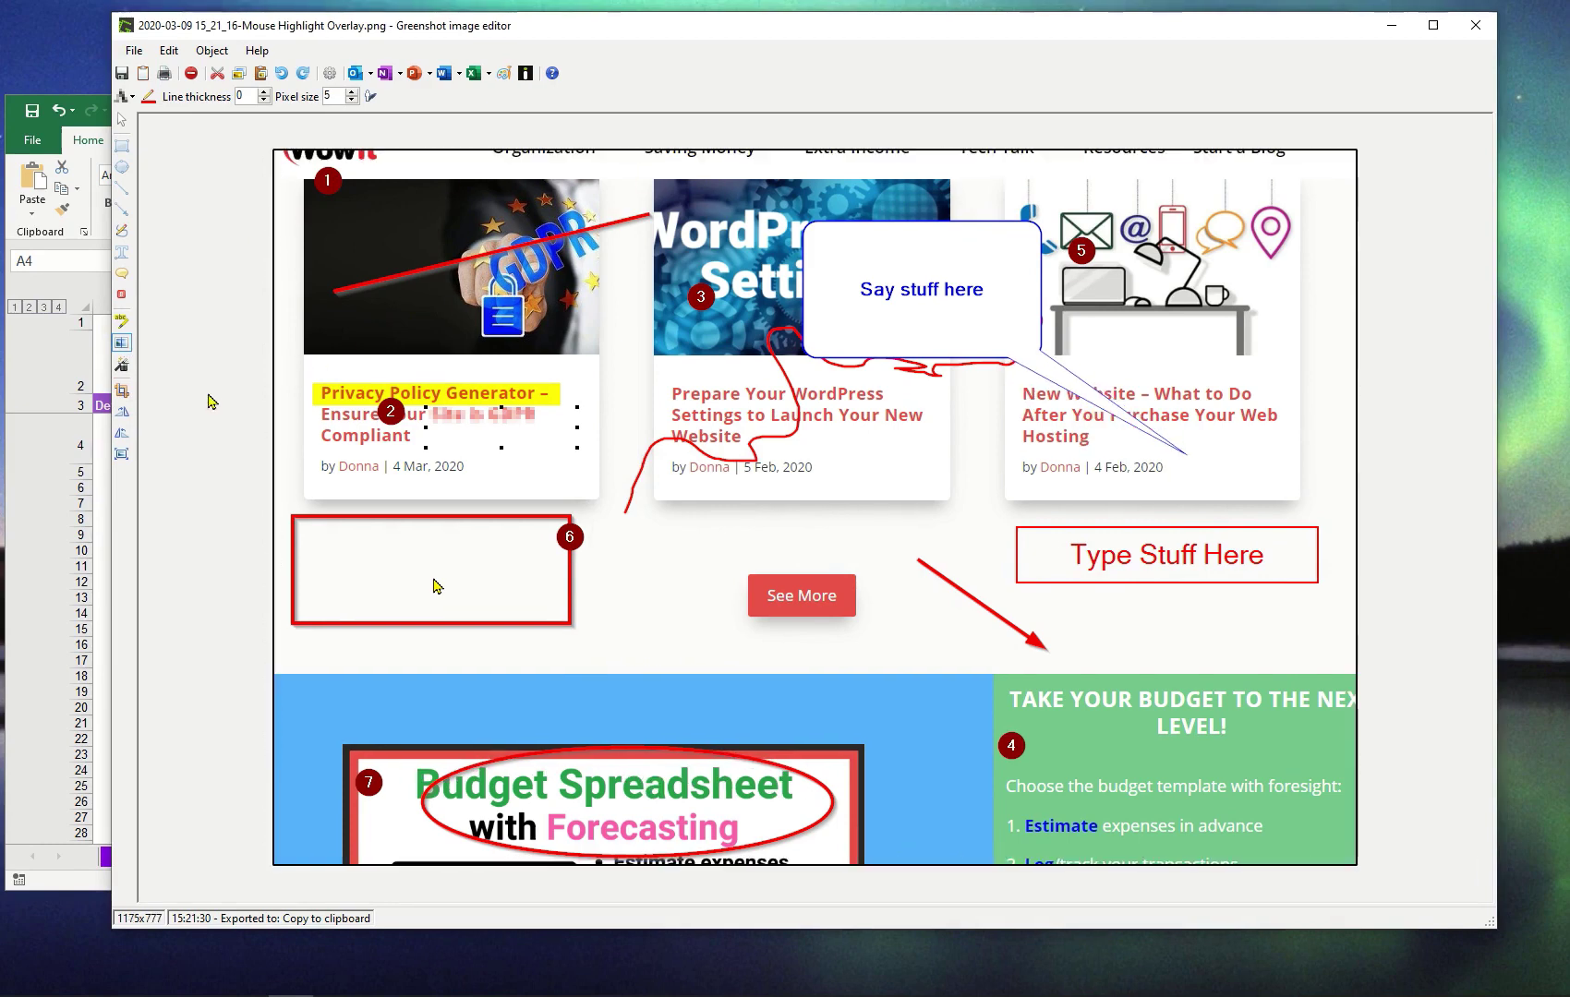
click(122, 368)
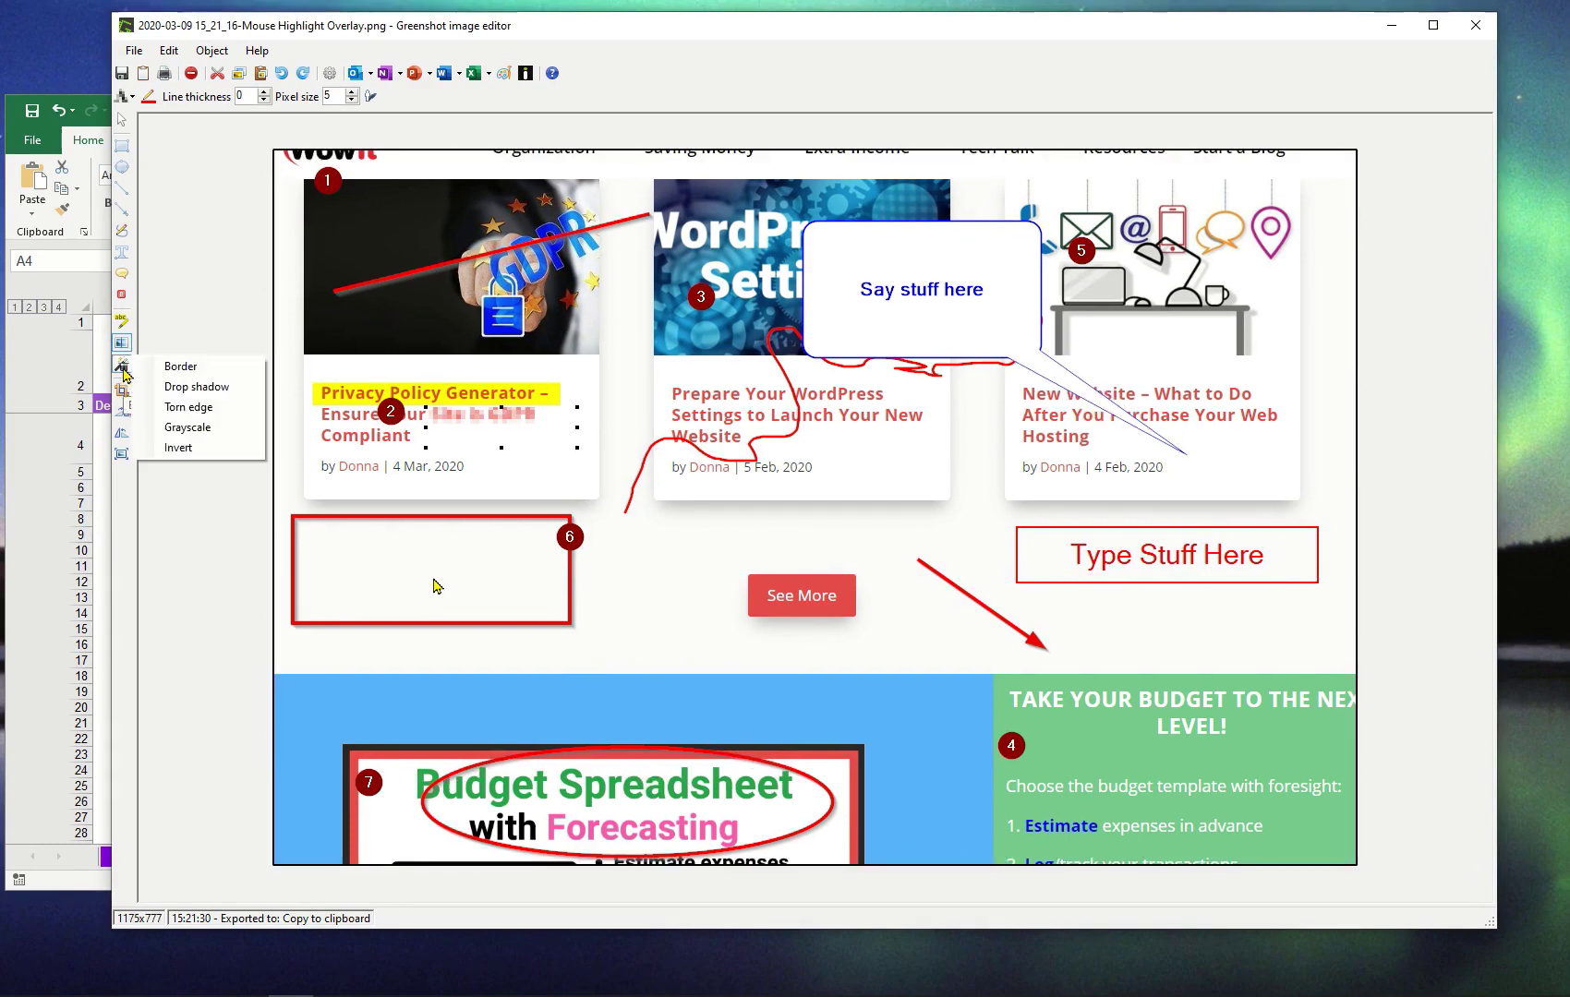
click(201, 428)
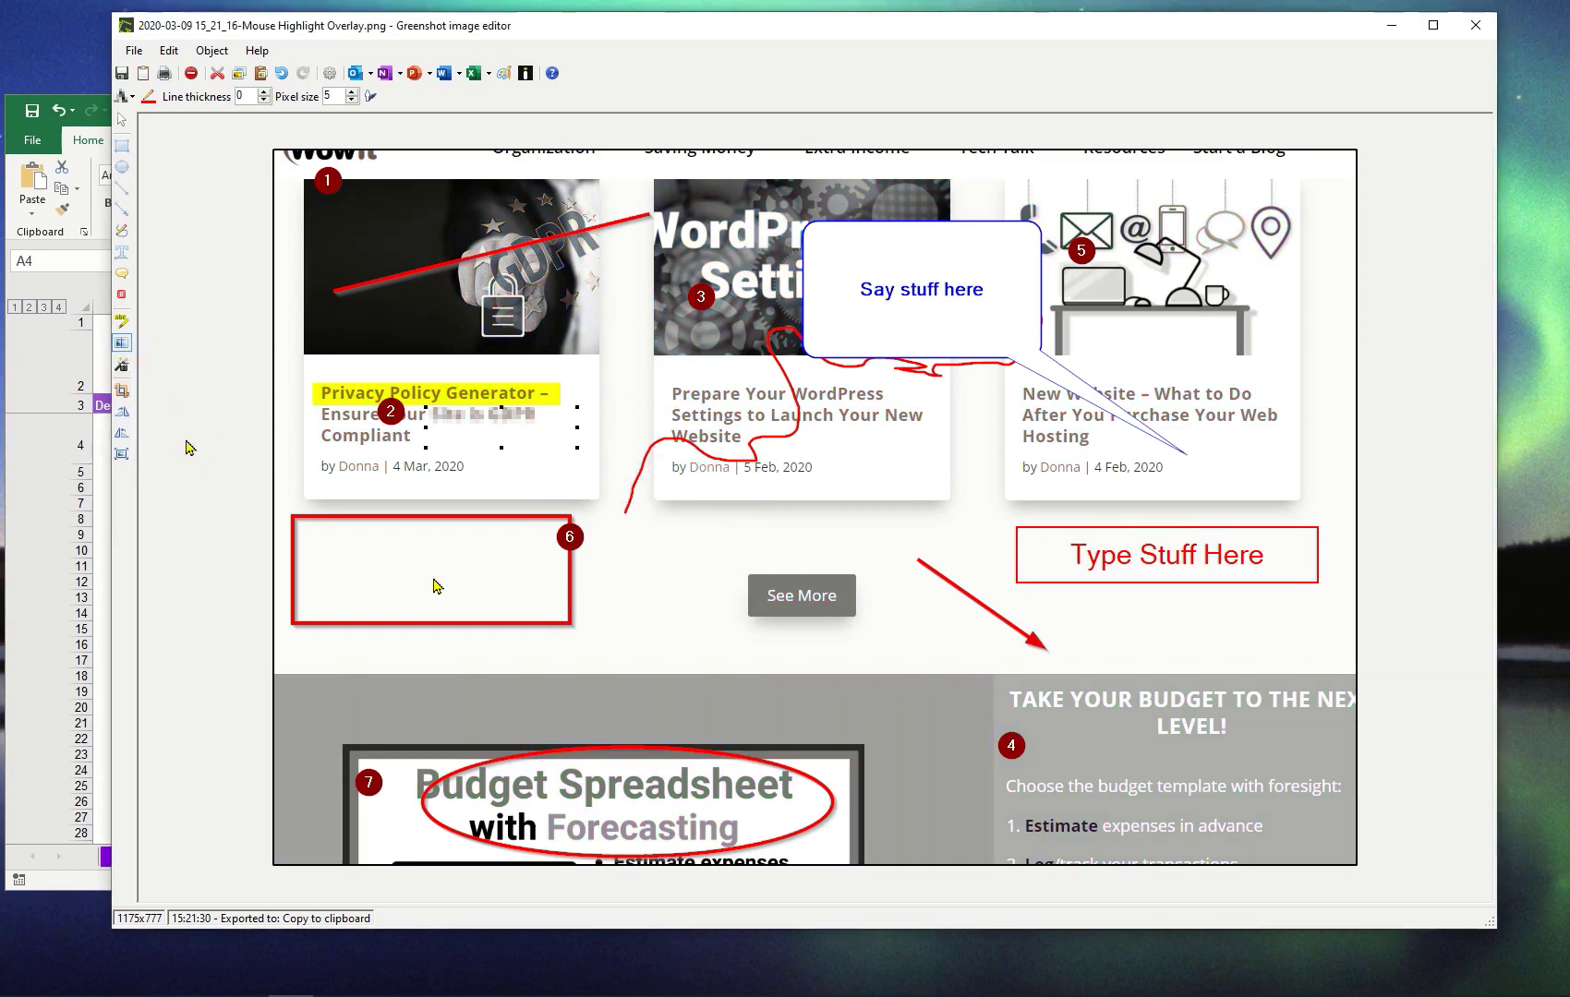
Invert the colors of the non-grayscale screenshot and save the image directly with the preferred file output settings
click(122, 366)
click(188, 451)
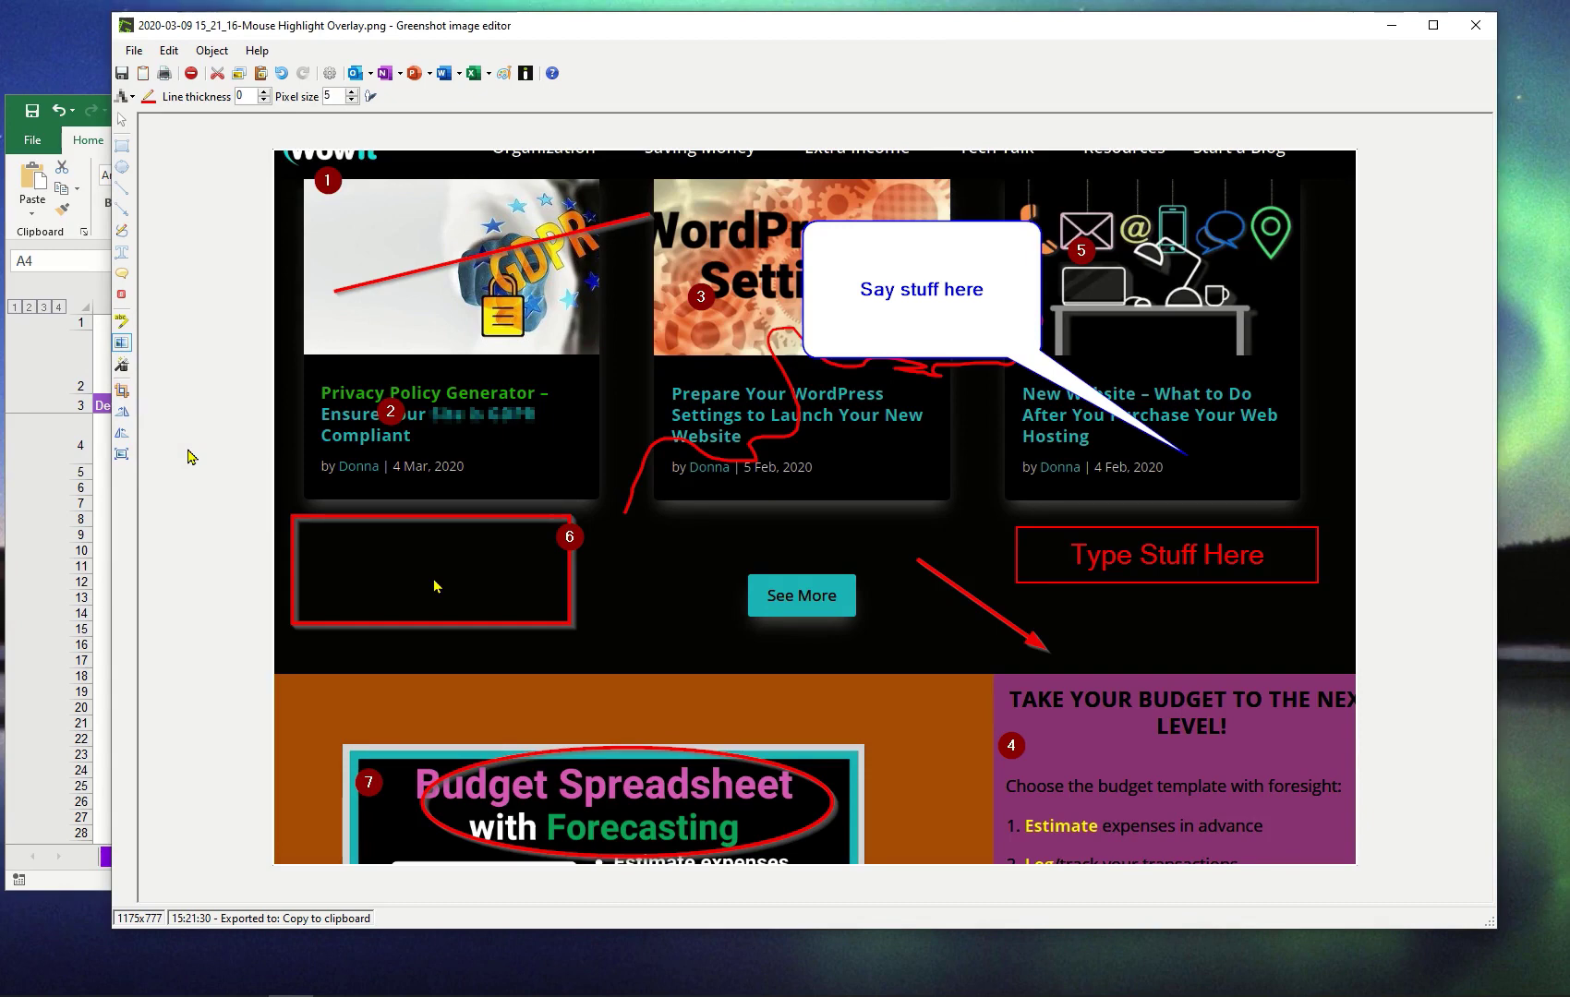
click(120, 79)
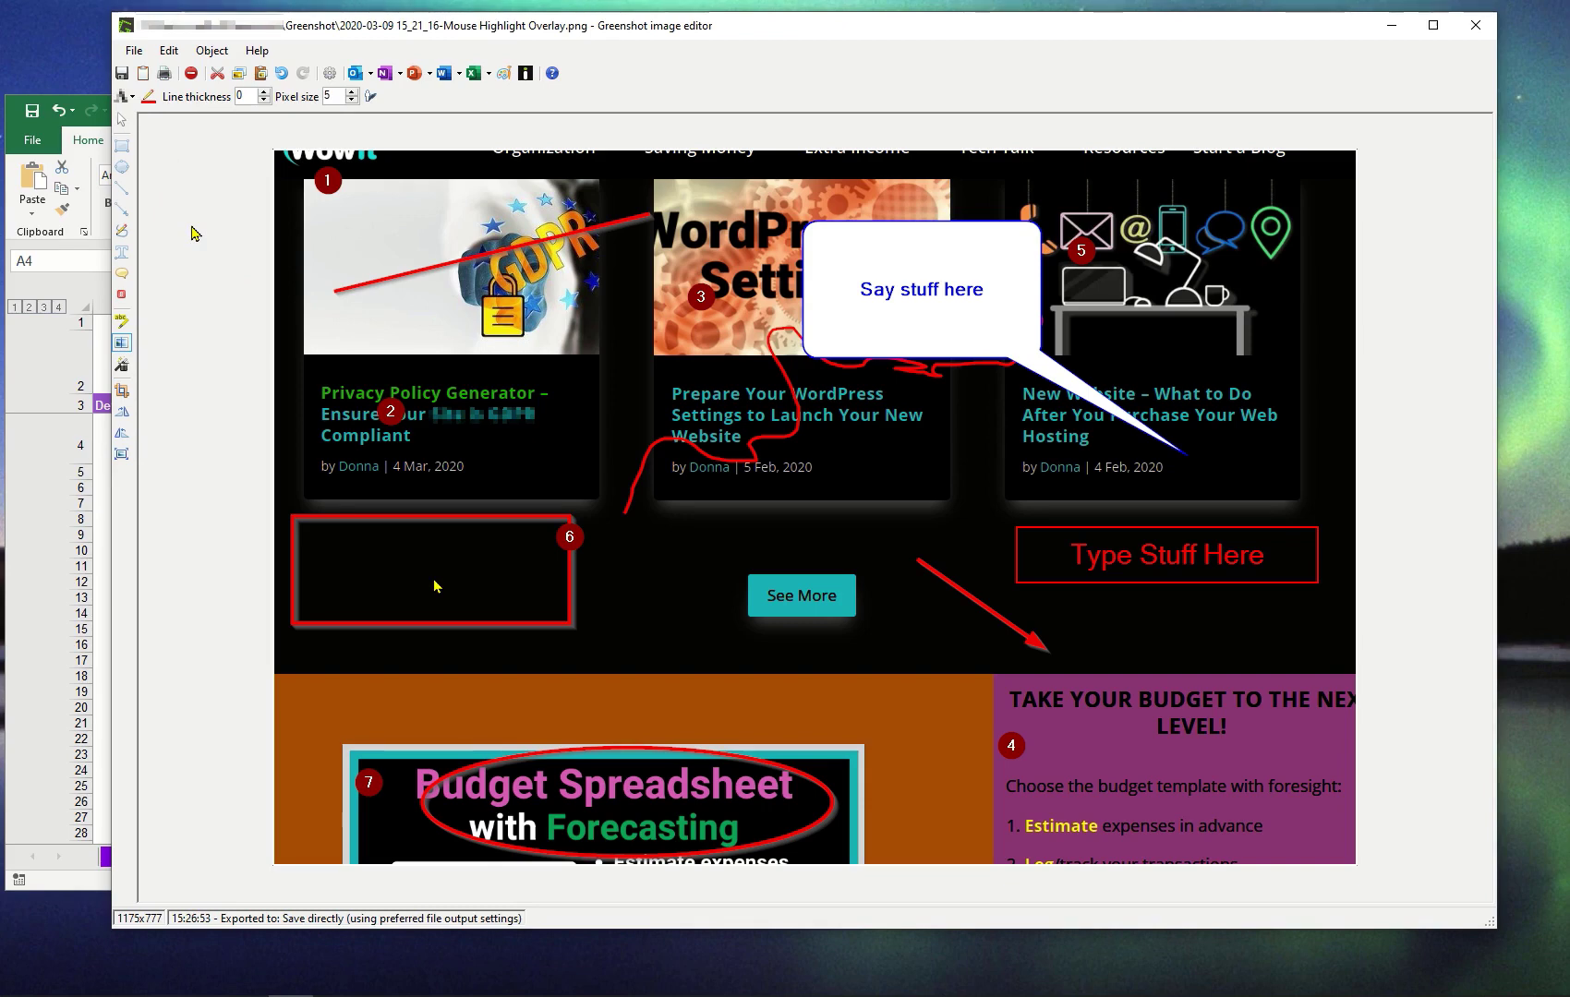
Switch to the Excel budget workbook and display the Icon Sets choices under Conditional Formatting
click(74, 146)
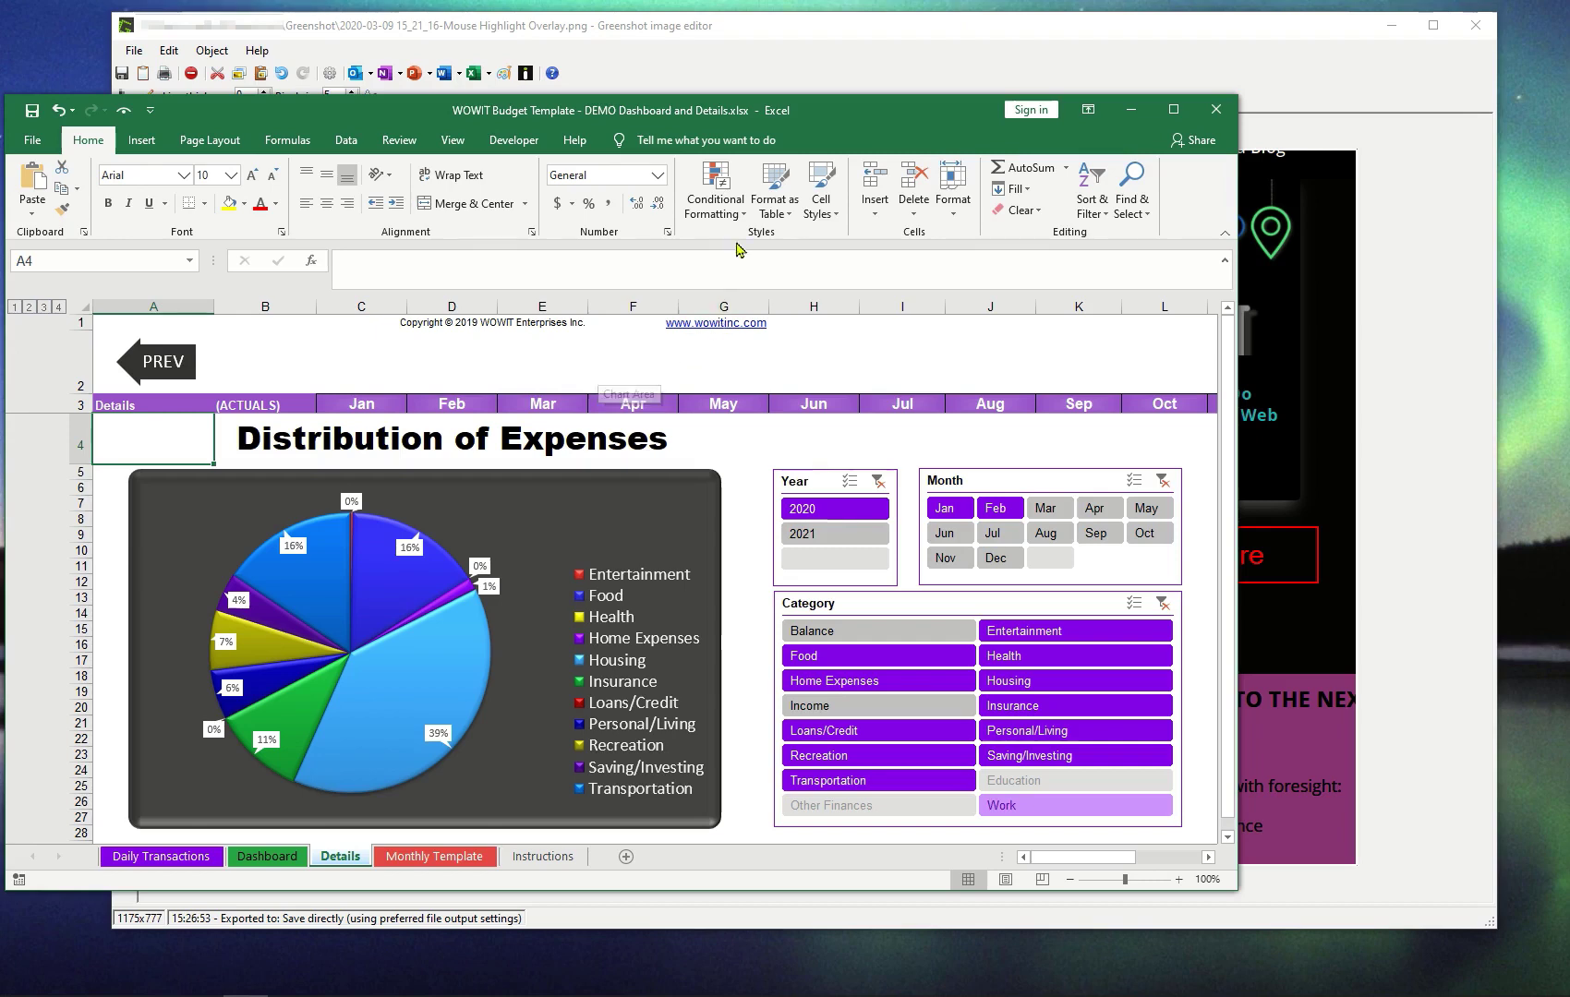
click(737, 217)
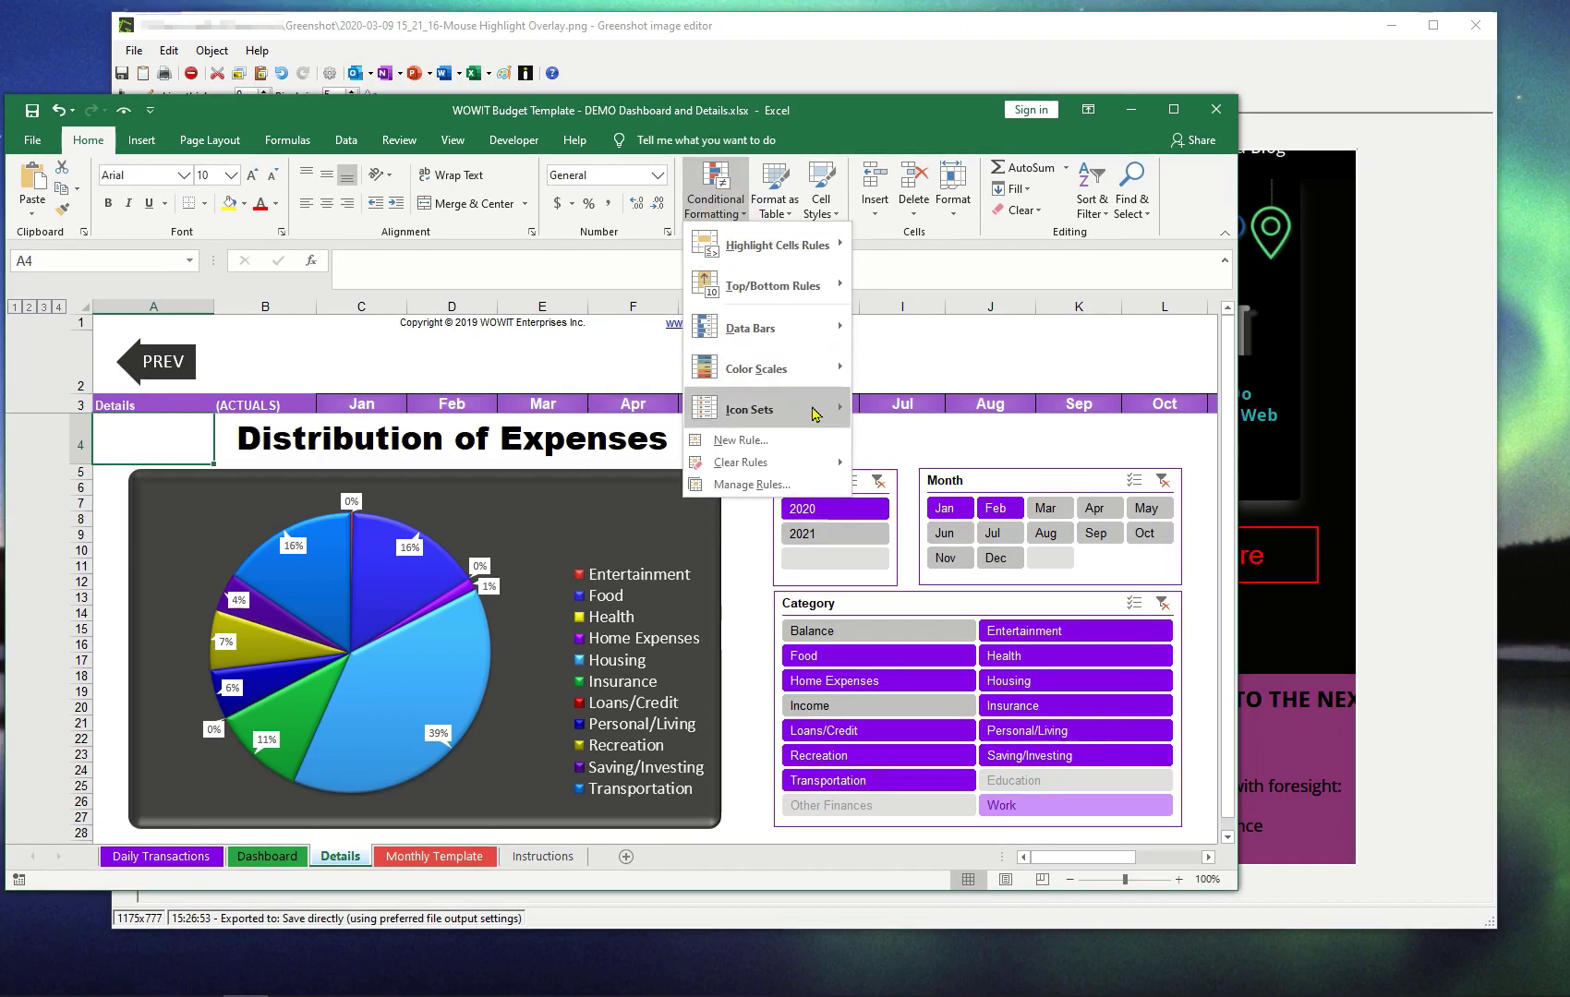
mouse_move(812, 409)
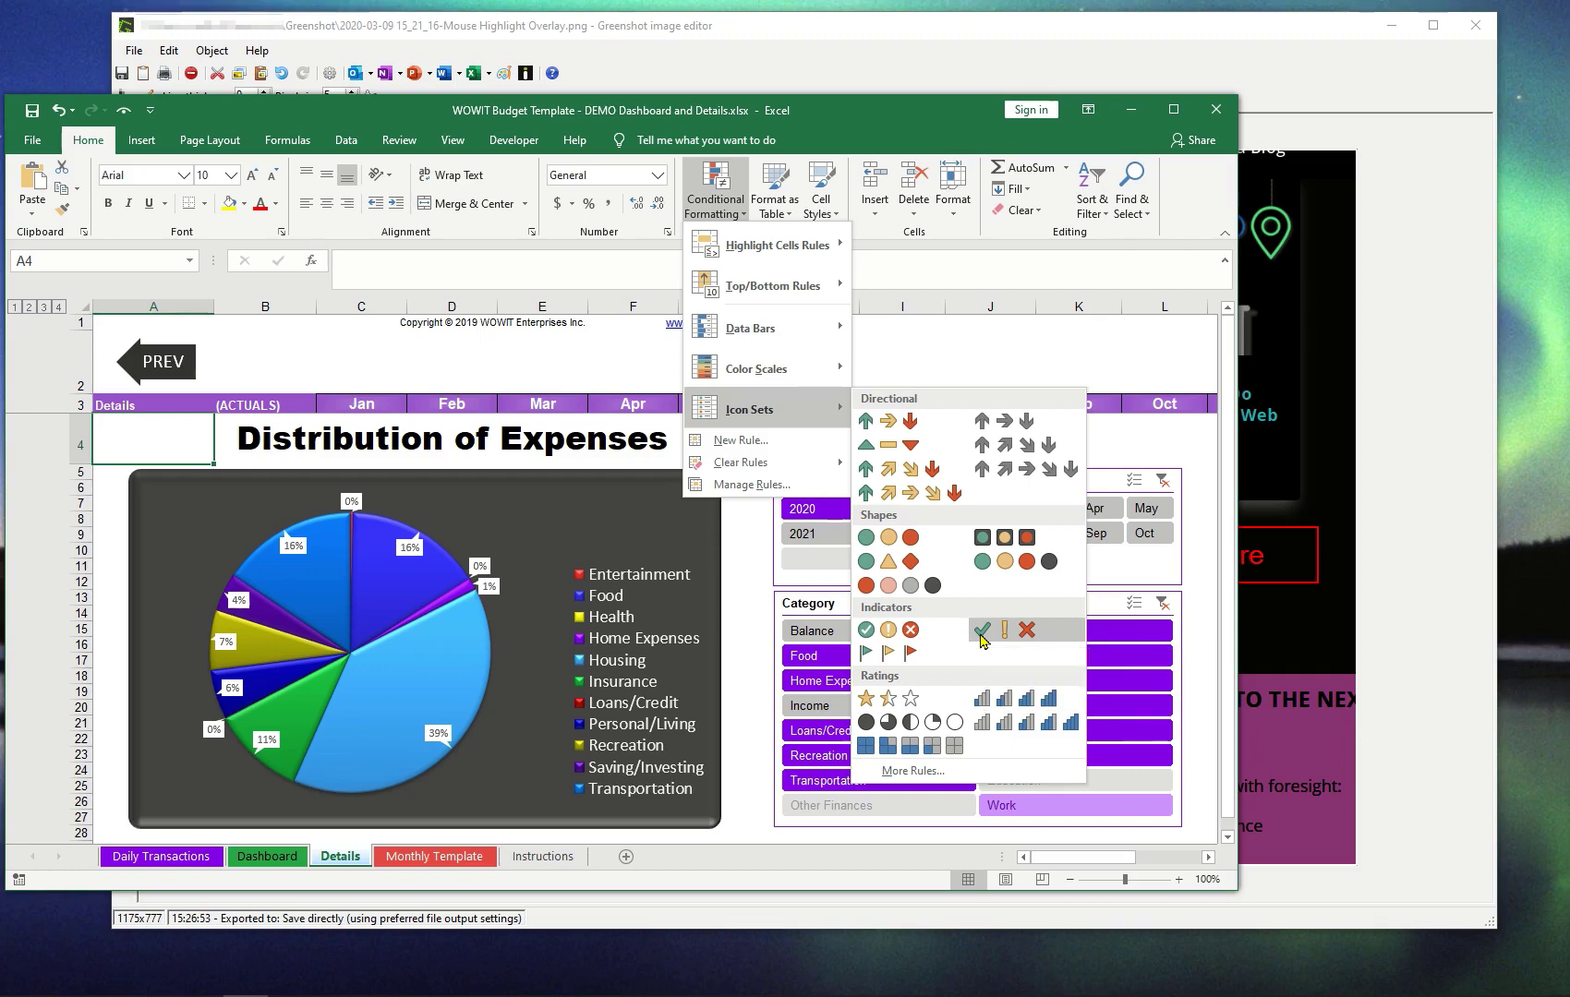
Capture a region of about 637 by 777 pixels around the open Conditional Formatting menus and show it in a new image editor
key(Print)
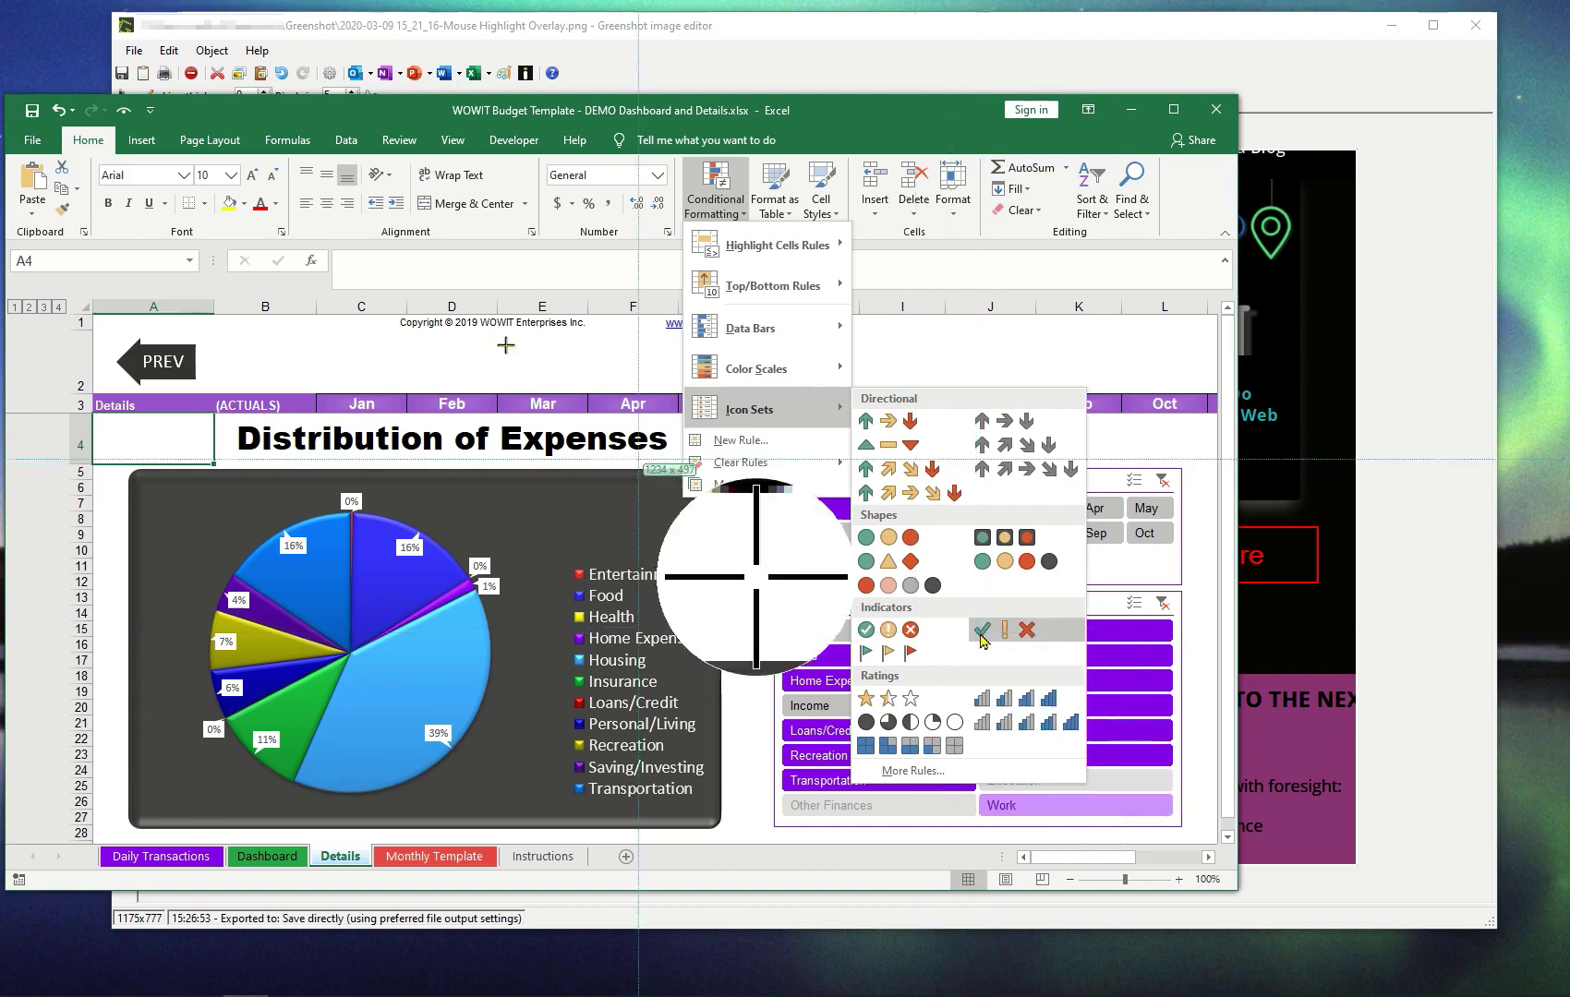
drag(559, 132, 1148, 854)
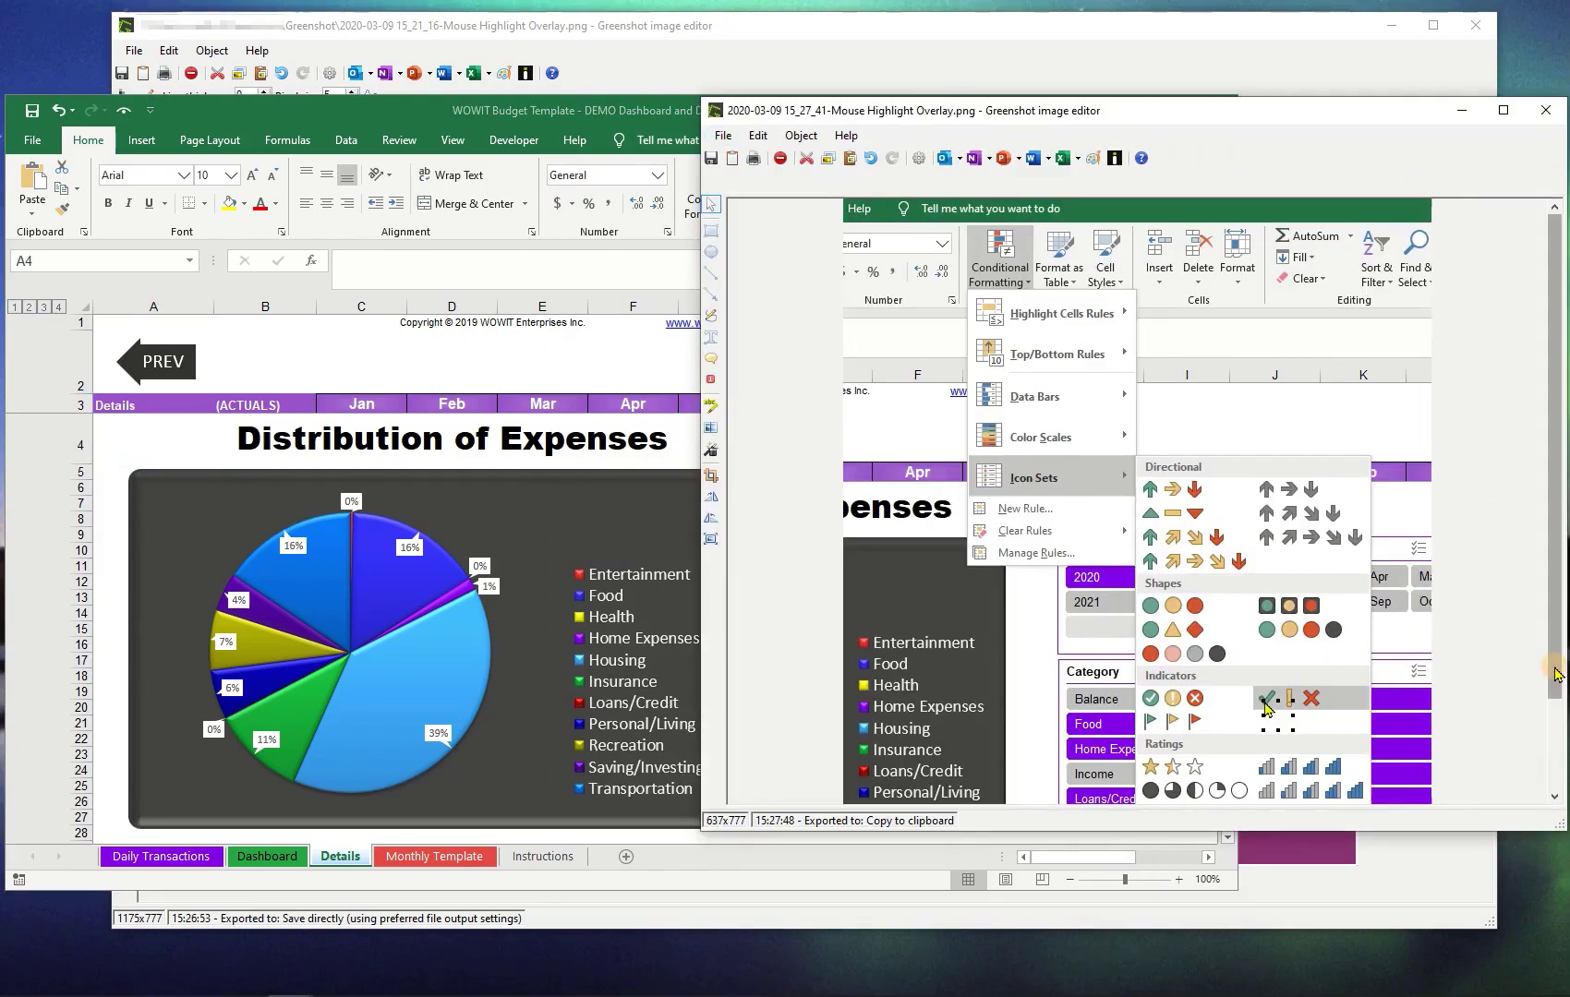
scroll(1556, 665, down, 2)
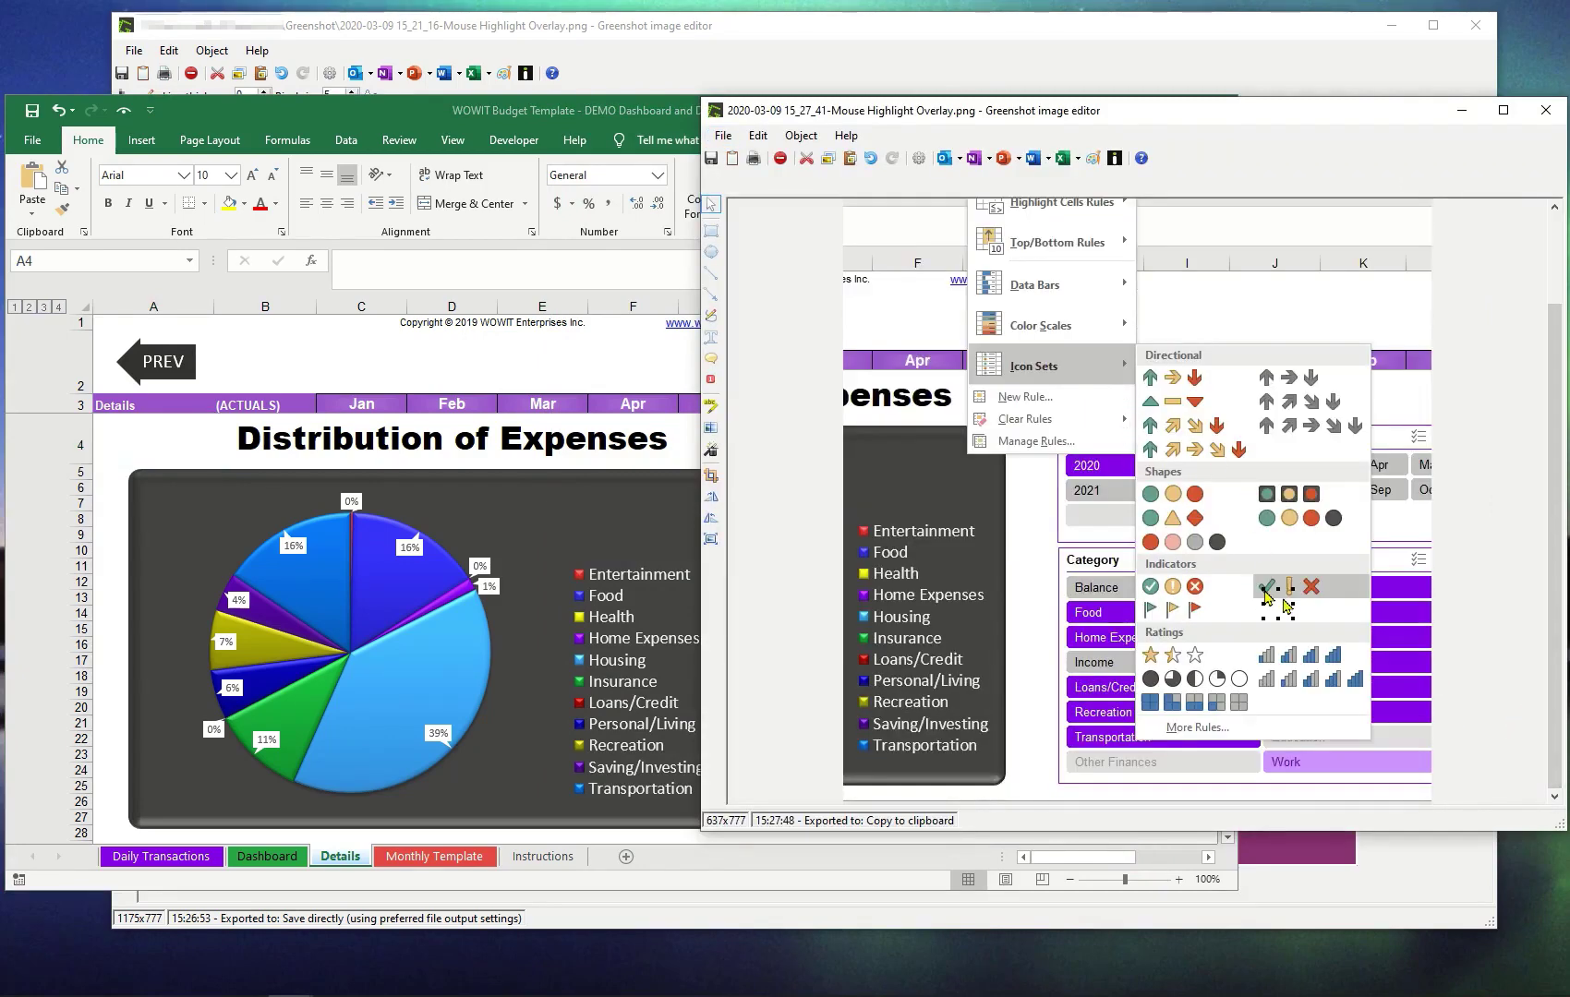